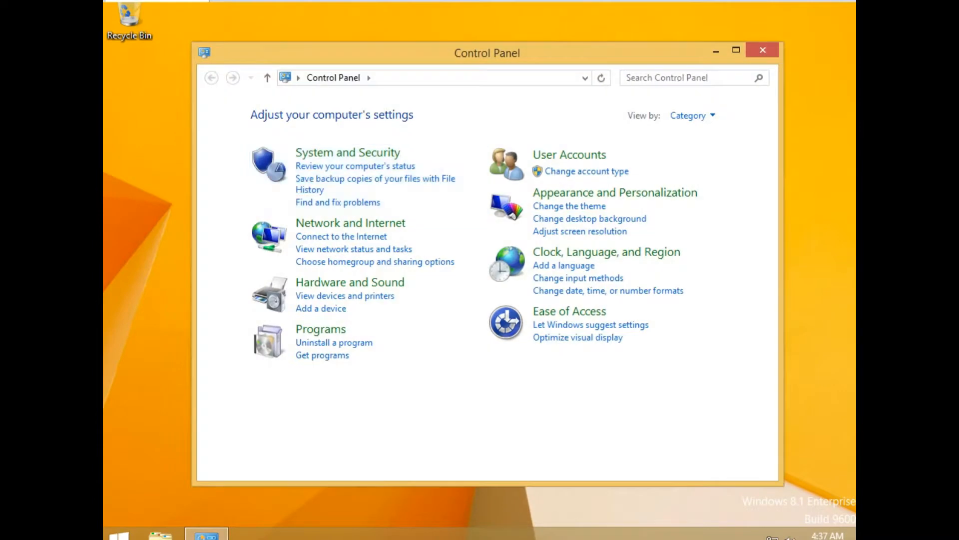
Search Control Panel for 'config', then close it and return to the Configuration Manager console.
click(641, 77)
text(config)
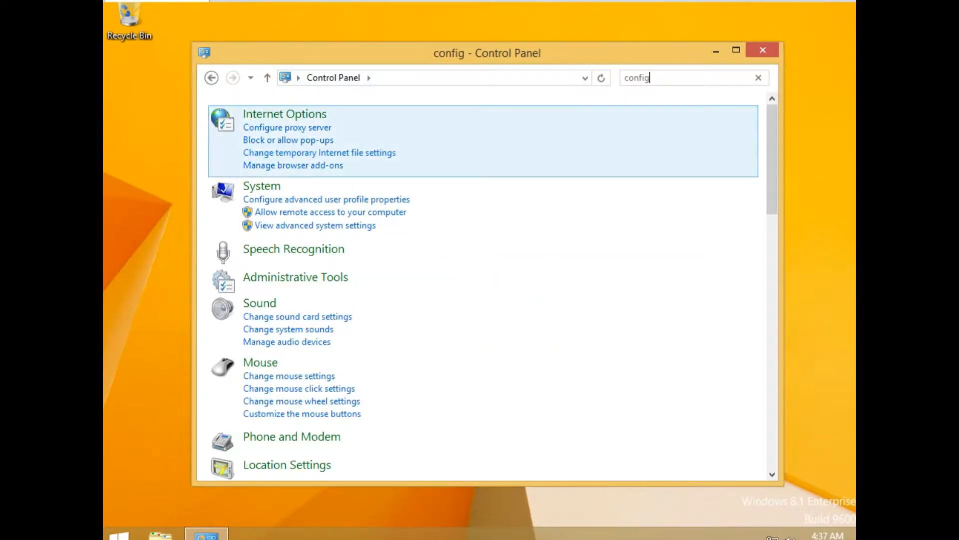
mouse_move(772, 163)
mouse_down()
mouse_move(773, 417)
mouse_move(772, 163)
mouse_up()
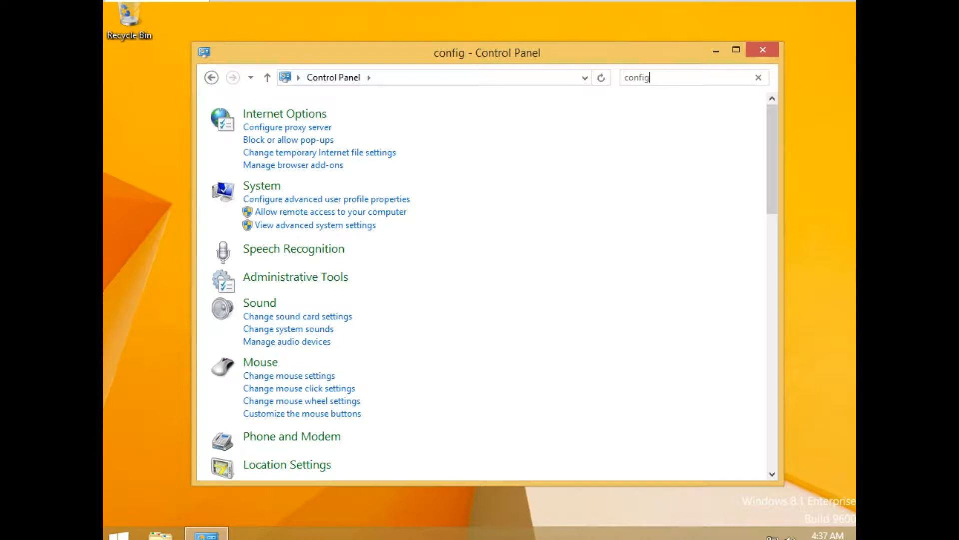
click(763, 50)
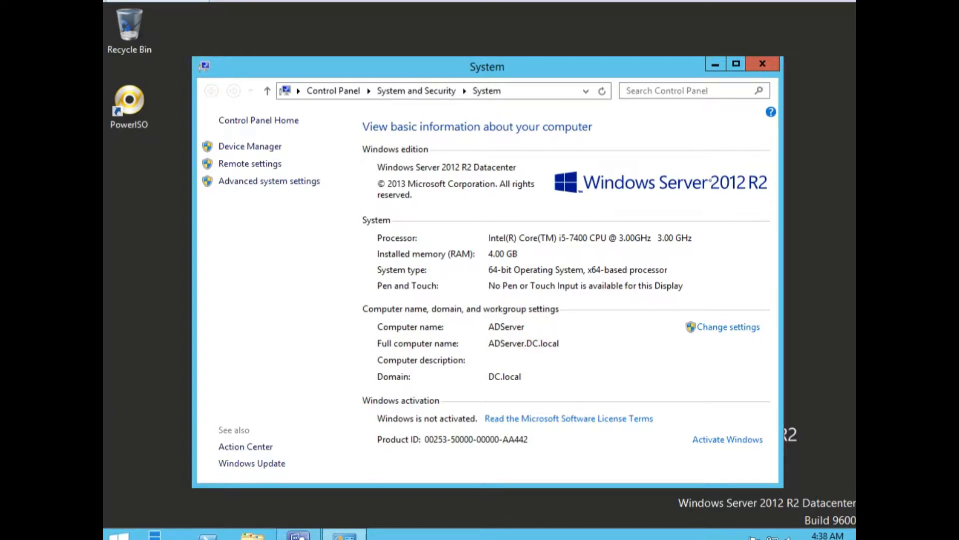
click(298, 535)
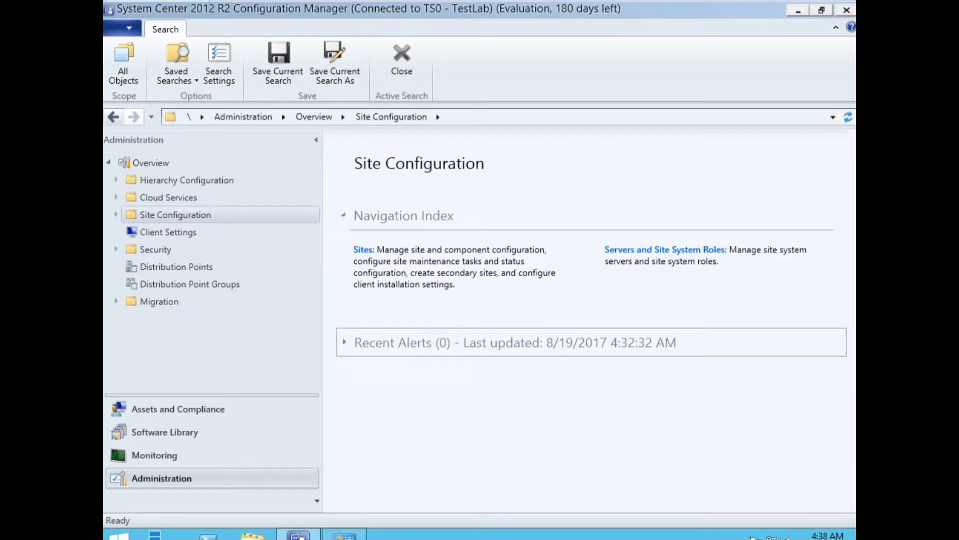
Open Client Push Installation properties for TS0 - TestLab via Sites > Settings > Client Installation Settings.
click(145, 478)
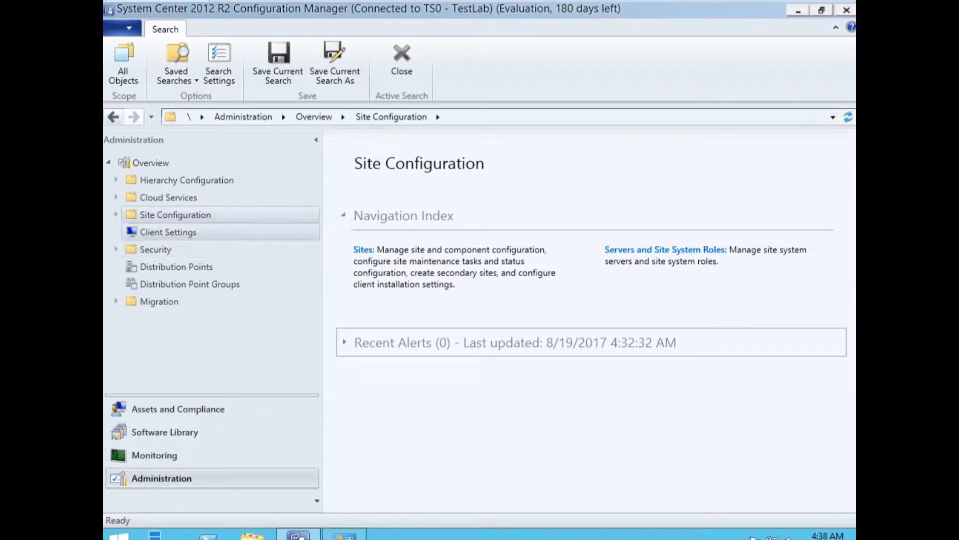
click(175, 214)
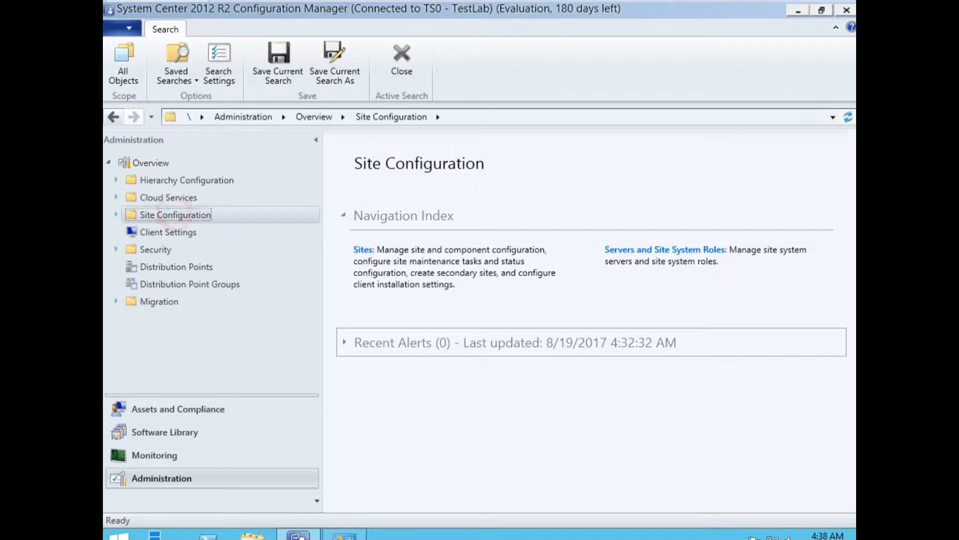
double_click(167, 215)
click(157, 232)
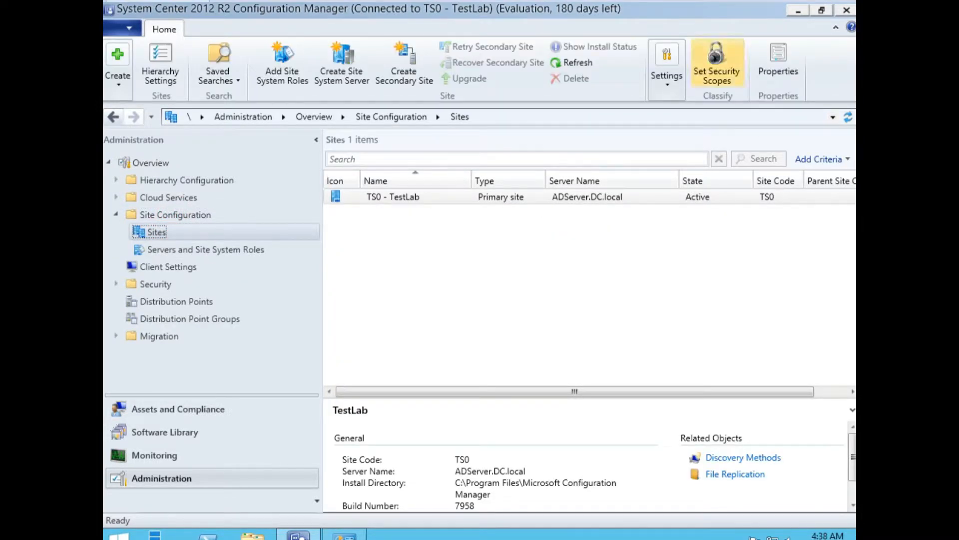
click(667, 75)
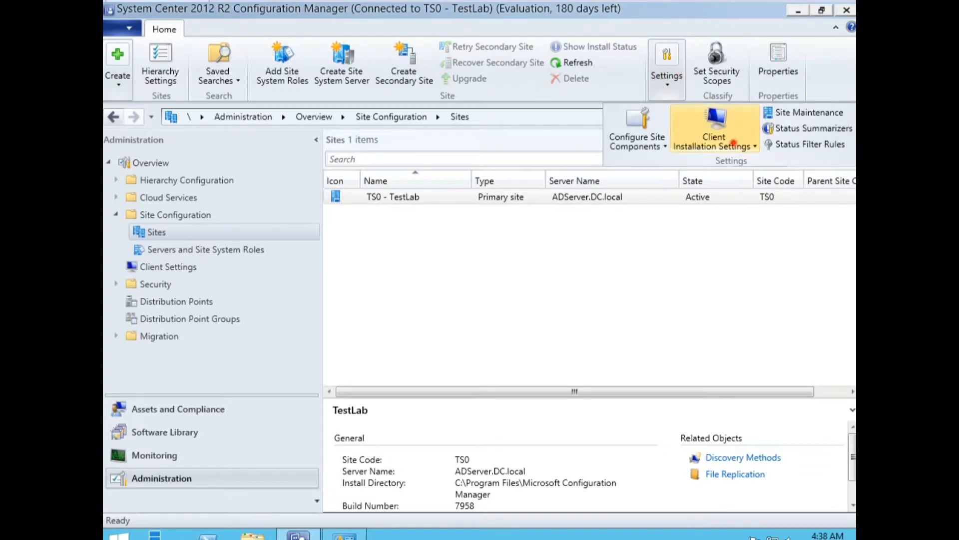
click(714, 141)
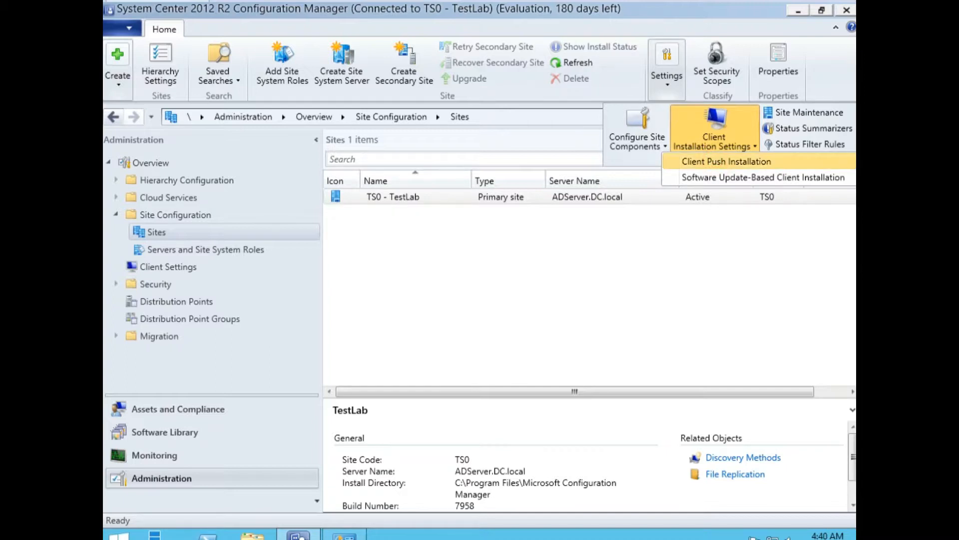
click(720, 161)
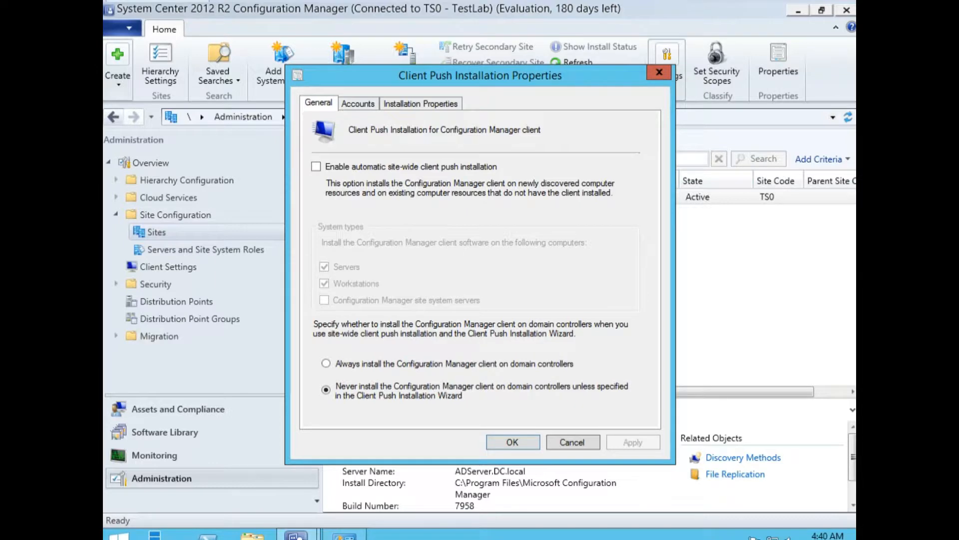
Enable site-wide client push, always install on domain controllers, and start a new push account.
click(315, 166)
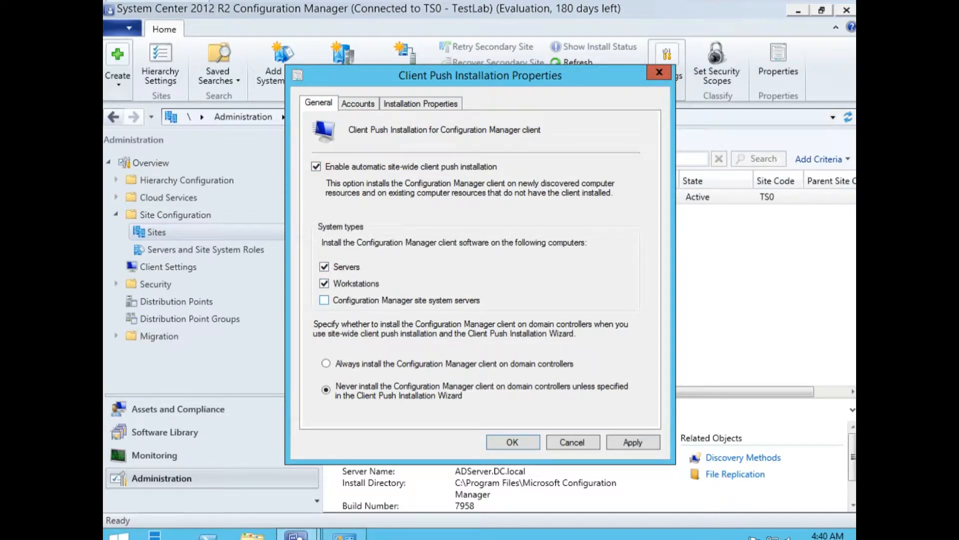
click(327, 362)
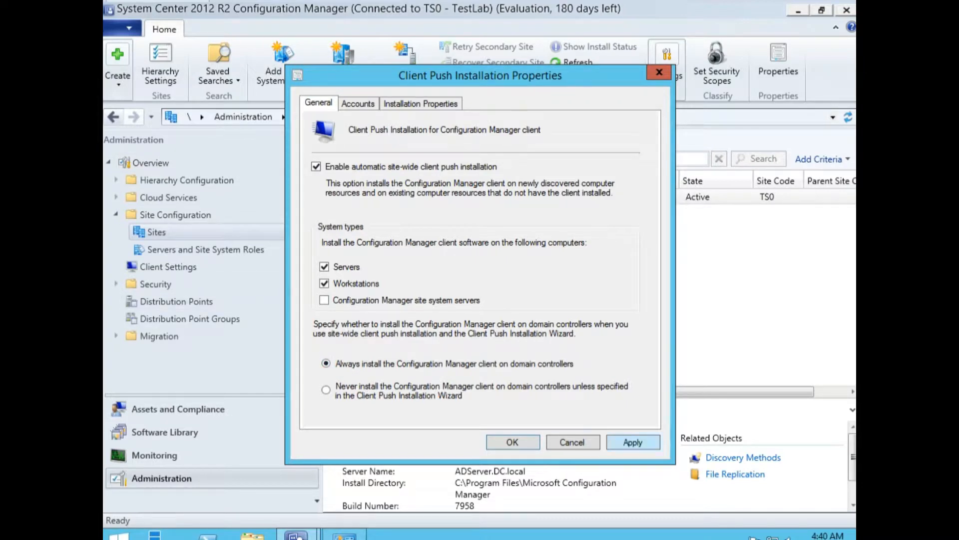
click(358, 103)
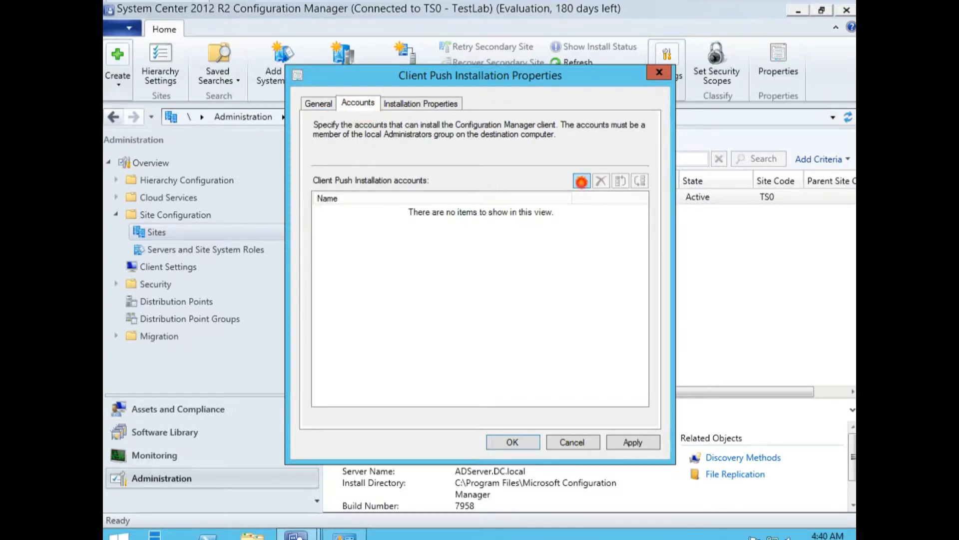
click(582, 181)
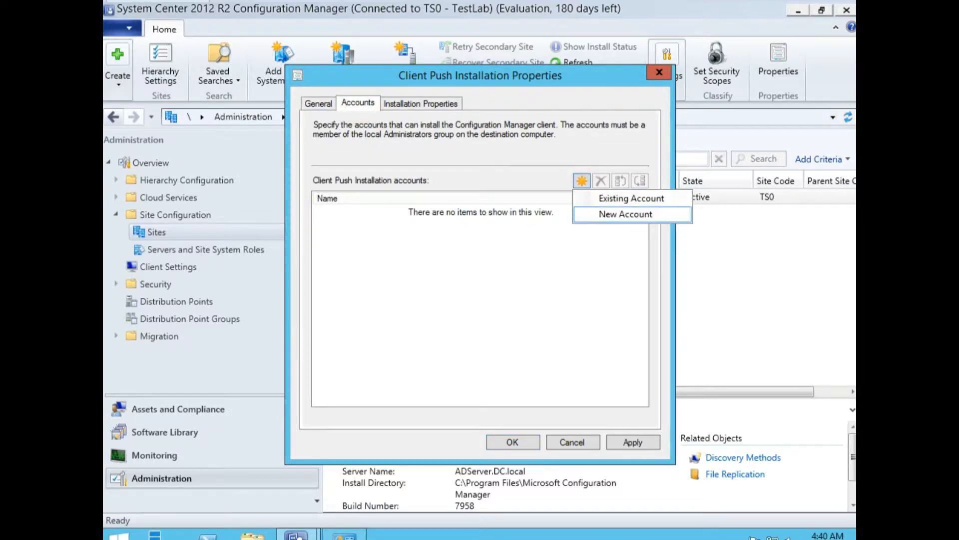
click(616, 198)
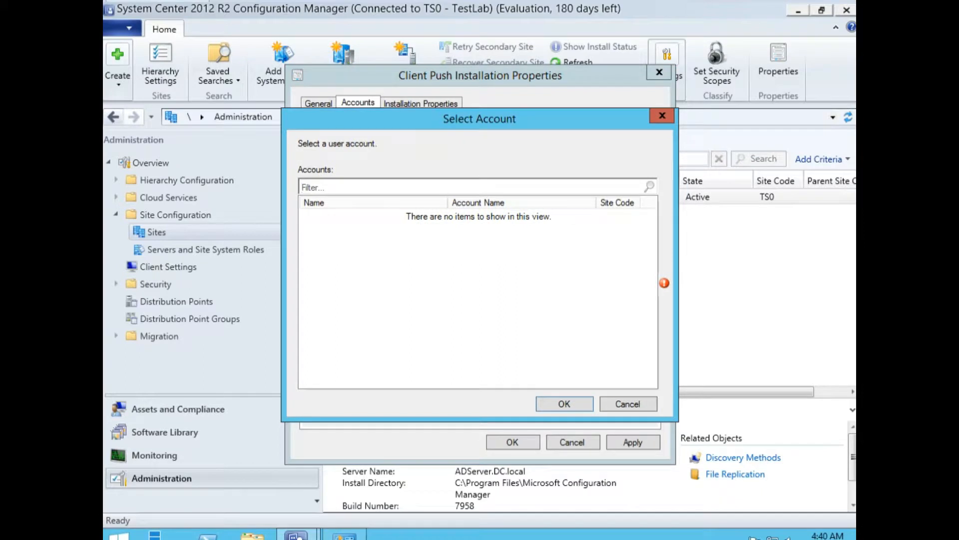
click(626, 402)
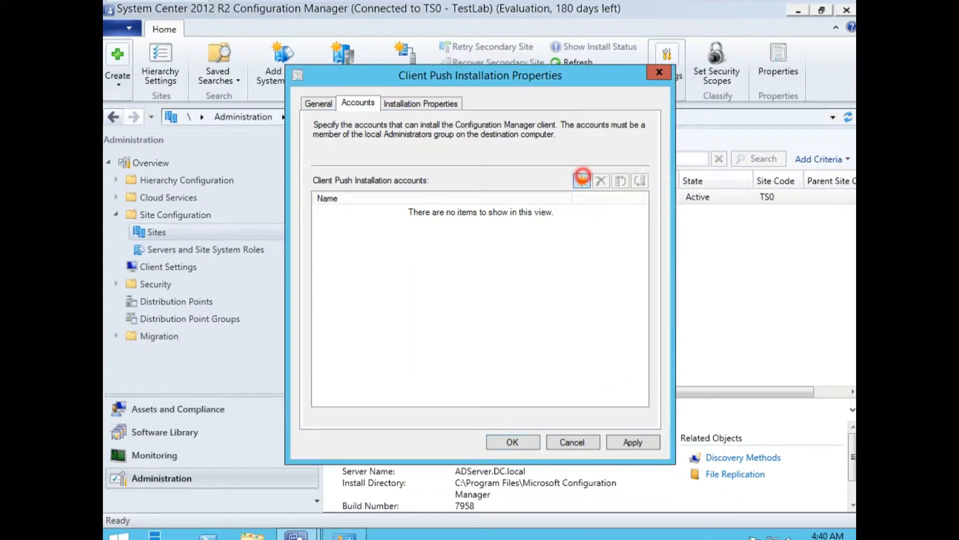
click(582, 177)
click(610, 216)
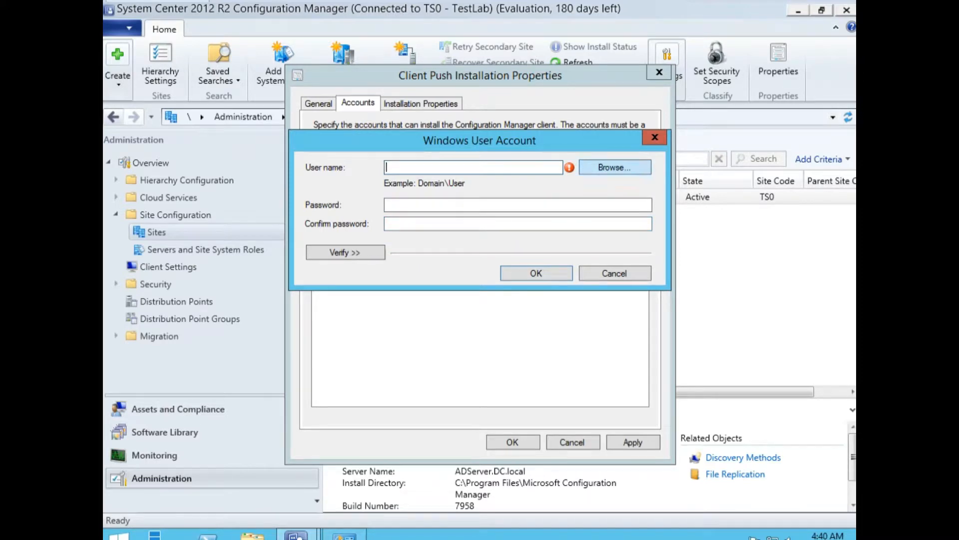
Browse for and resolve the domain 'administrator' user for the push account.
click(605, 167)
click(402, 280)
text(ad)
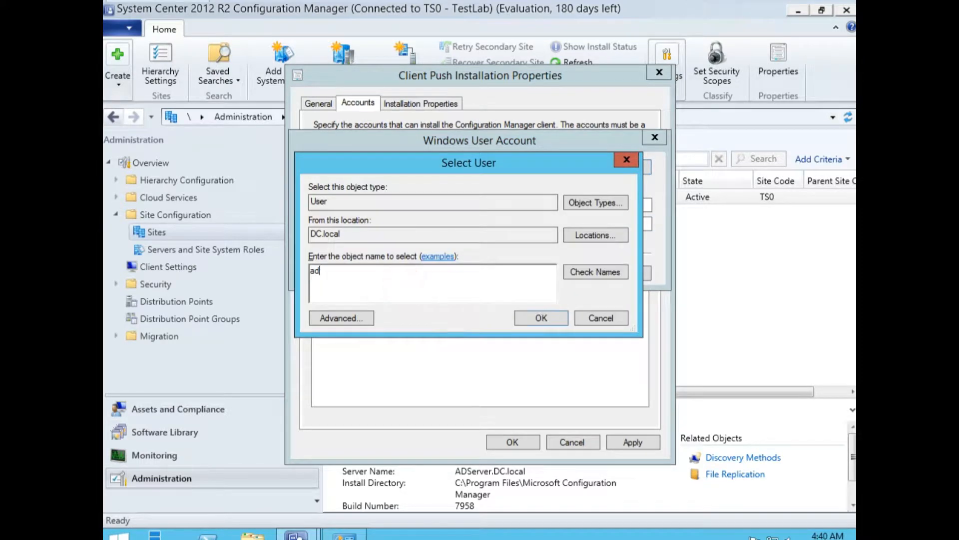
text(ministrator)
click(569, 270)
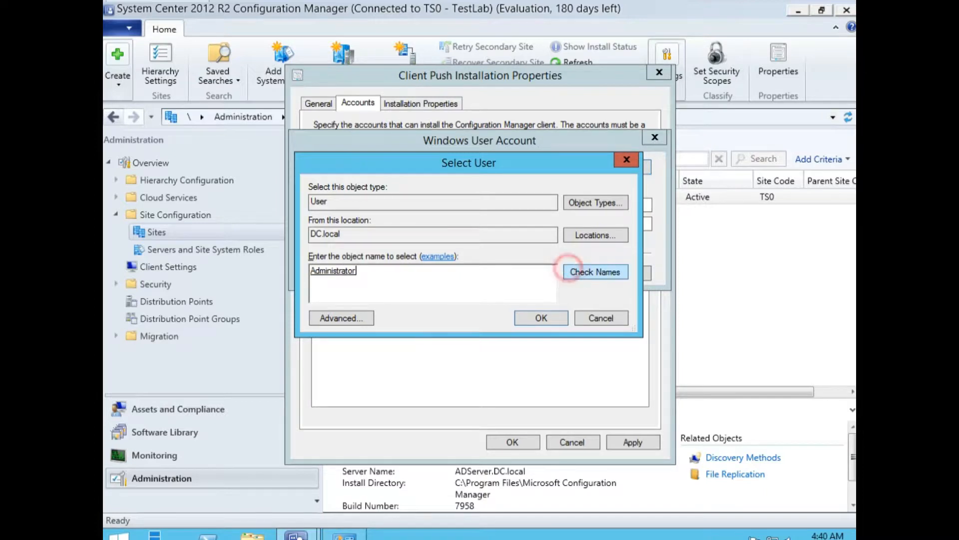
click(546, 318)
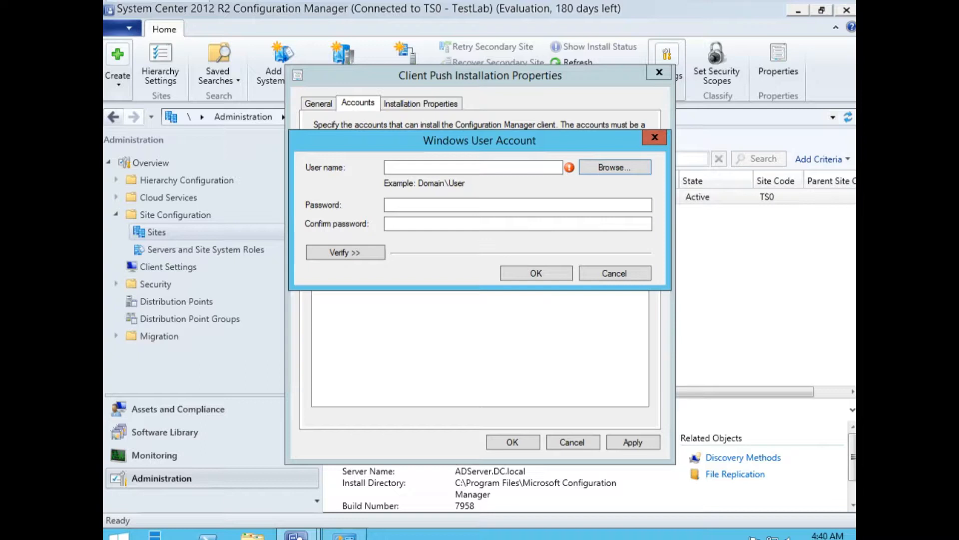
Enter and confirm the account password, save the account, and apply the push settings.
click(454, 166)
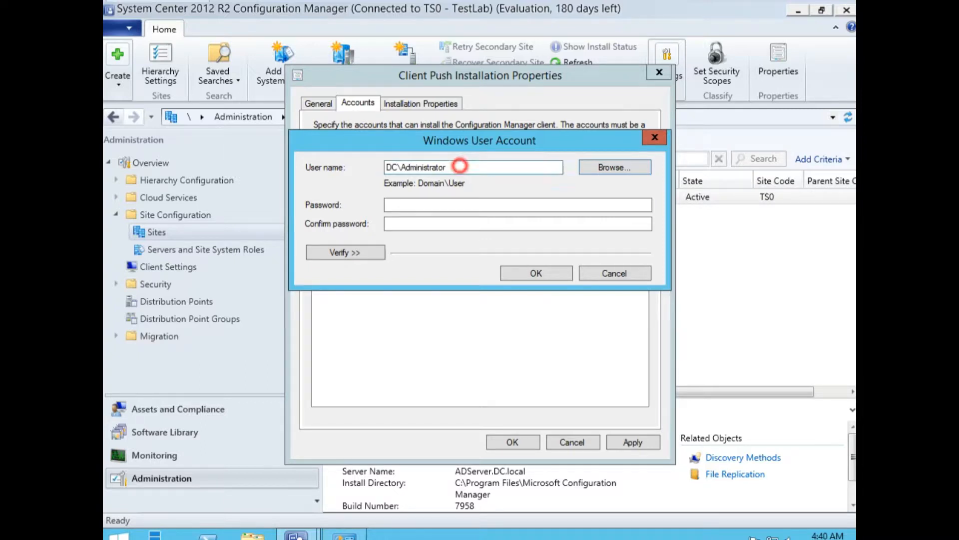
click(421, 206)
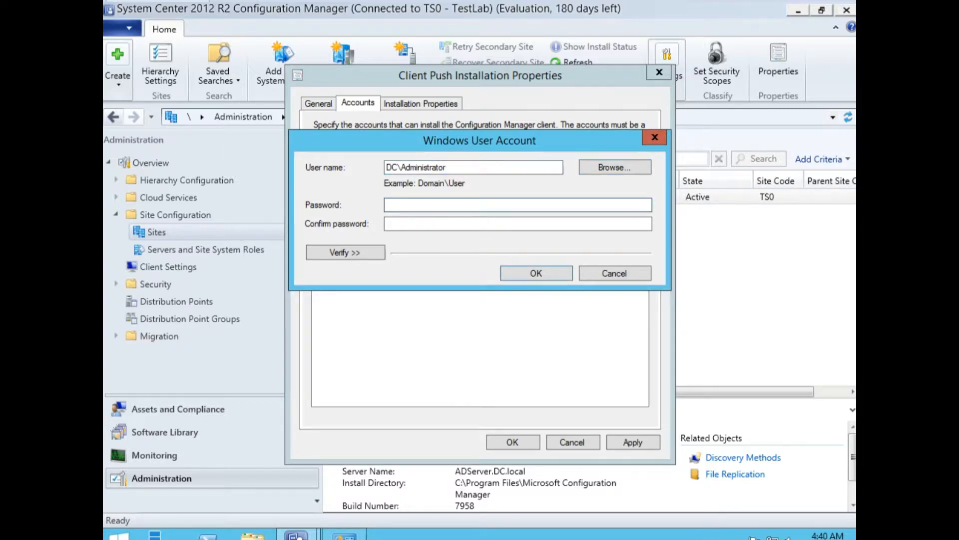
text(Password123)
key(Tab)
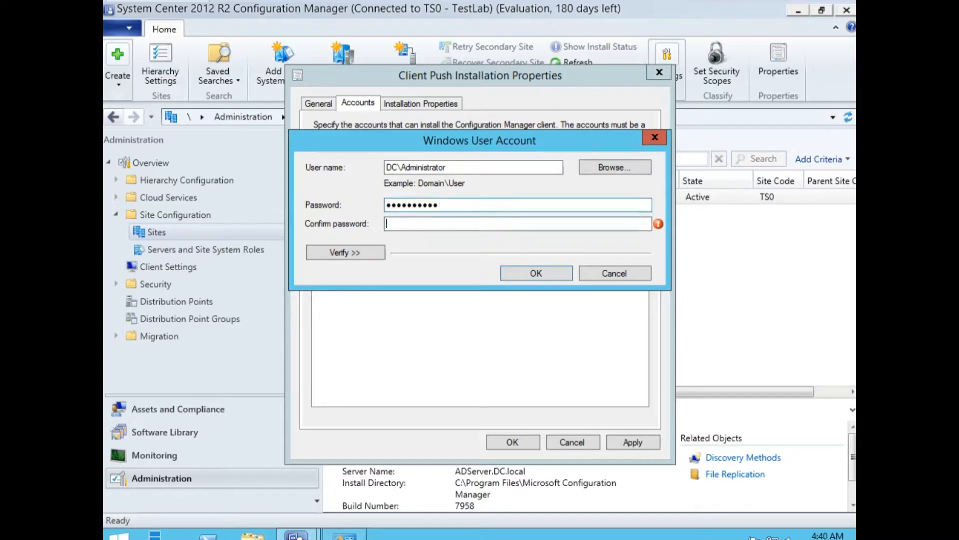
text(Password123)
click(360, 252)
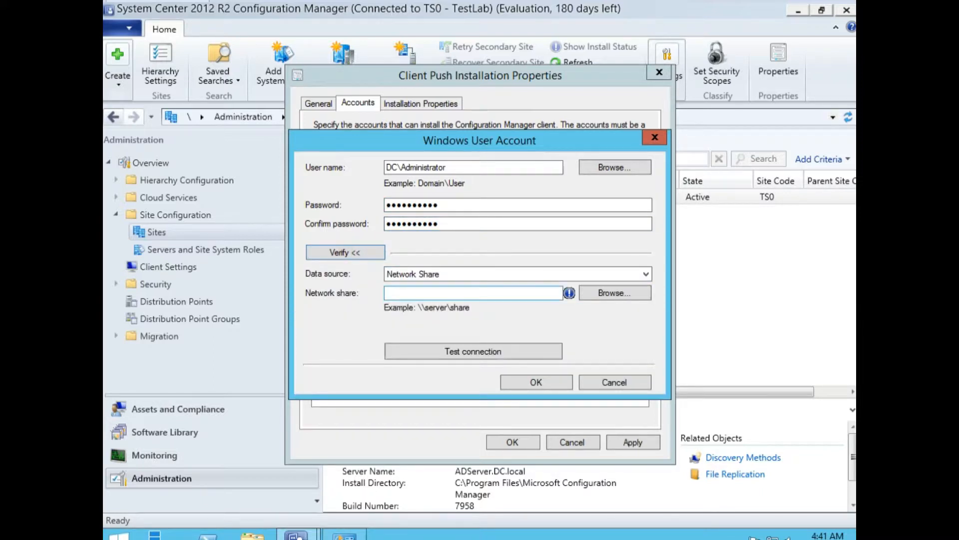
click(464, 292)
click(346, 253)
click(536, 273)
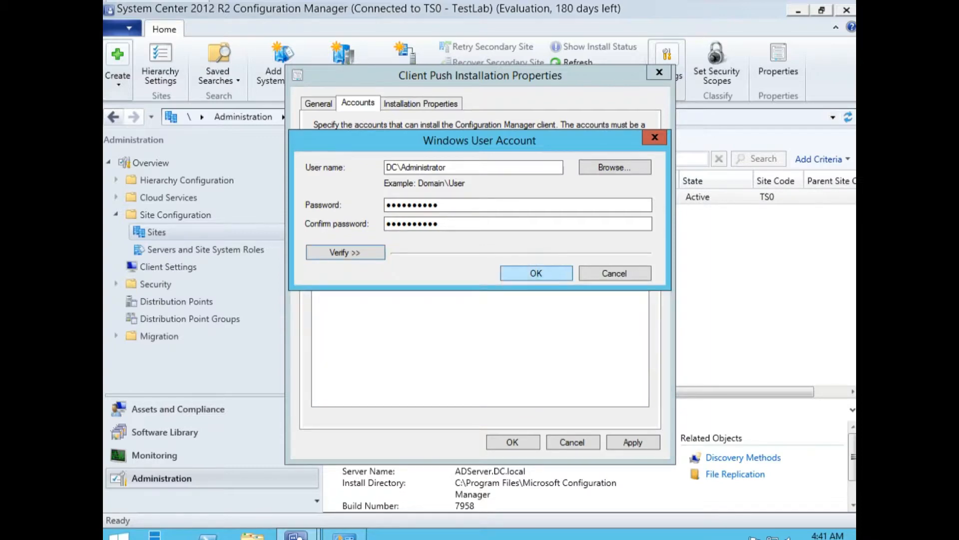
click(631, 440)
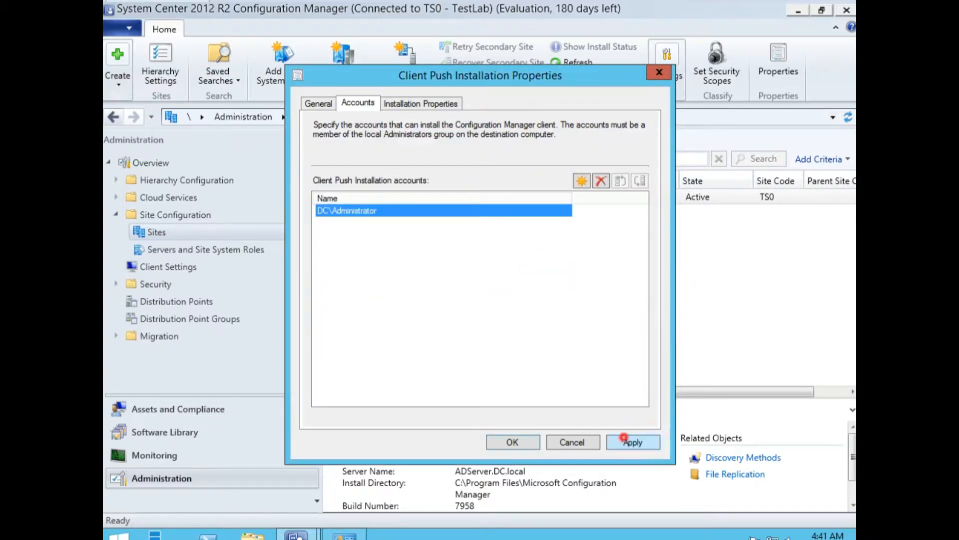
Save the push properties, then show Devices in Assets and Compliance and select CLIENT.
click(513, 442)
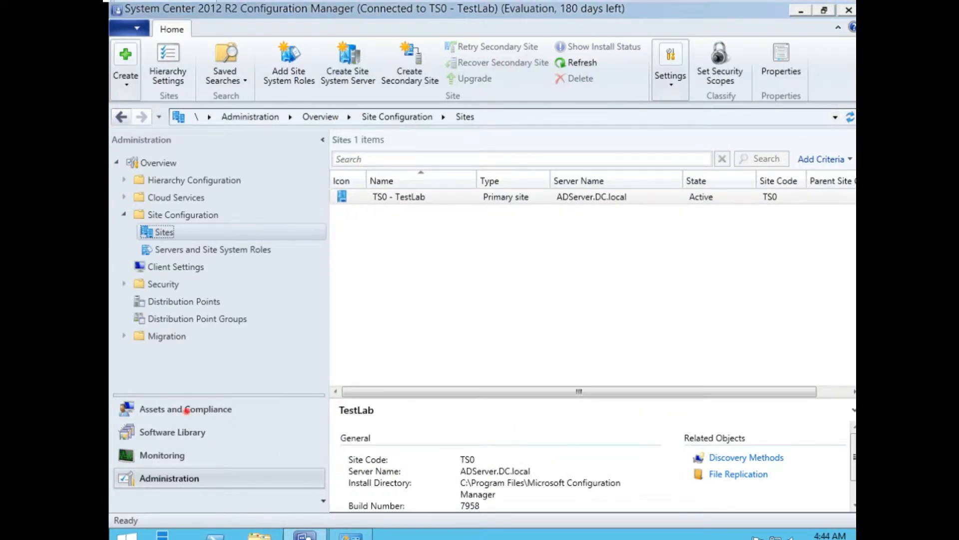
click(196, 409)
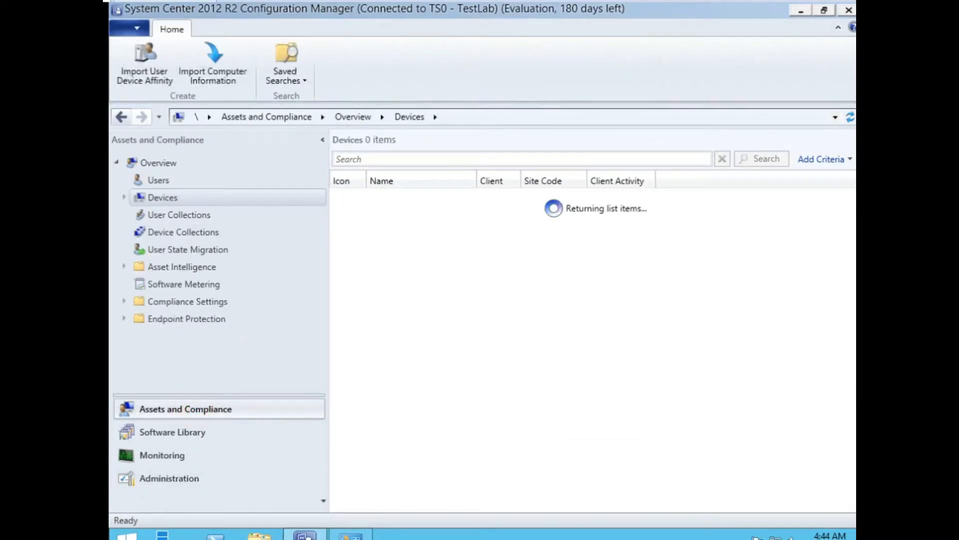
click(163, 231)
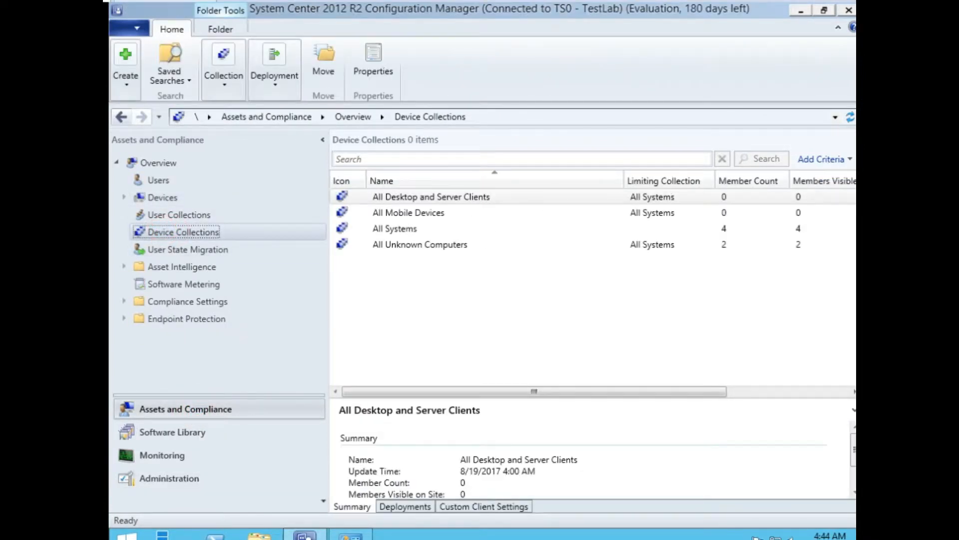
click(189, 233)
click(149, 197)
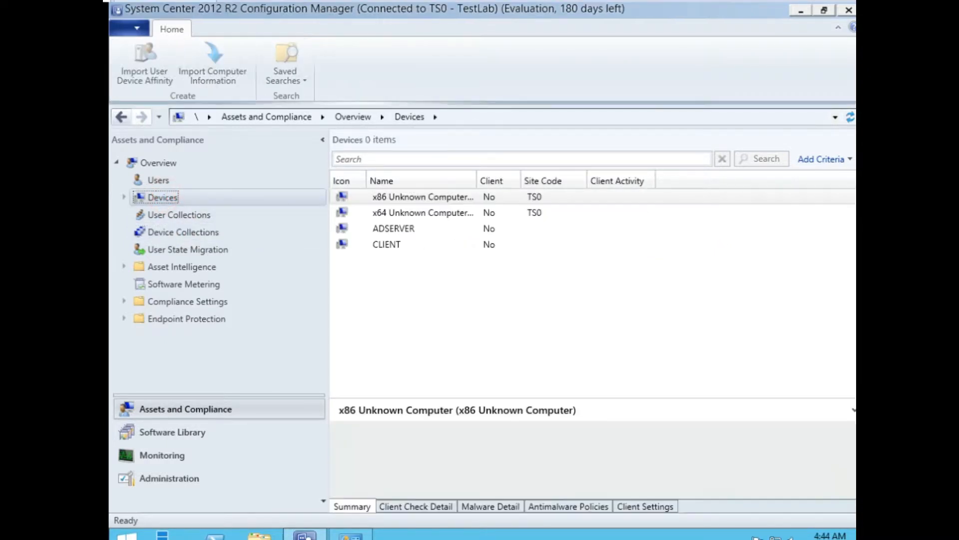
click(386, 244)
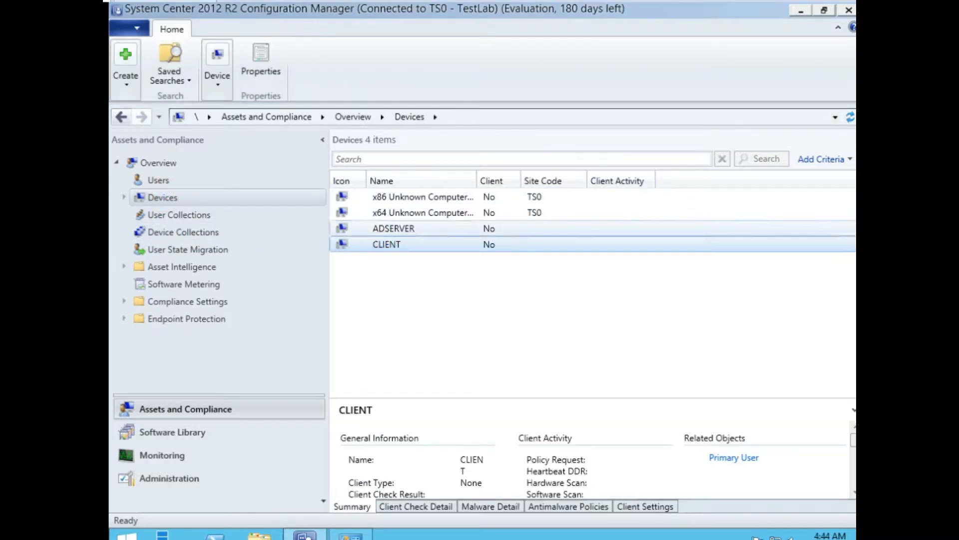
right_click(389, 244)
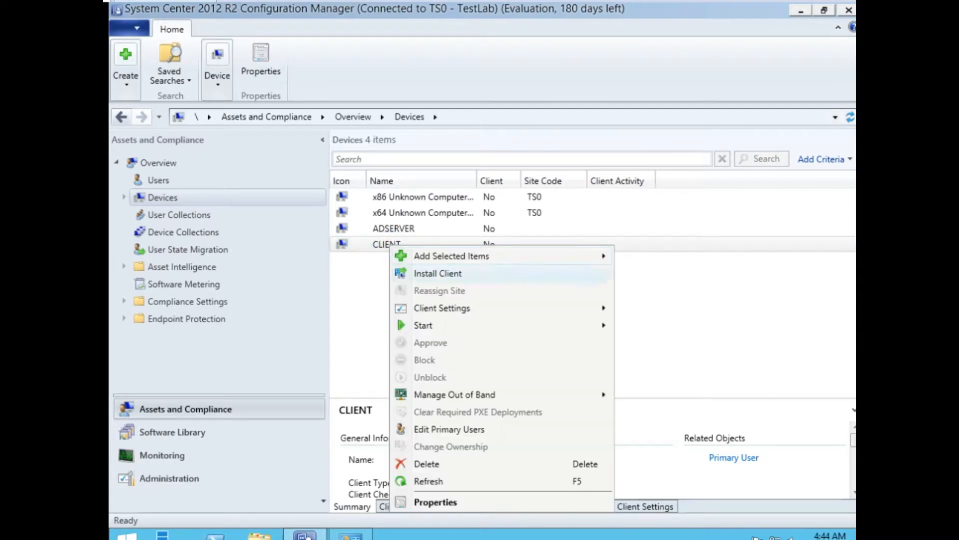
Push the client to CLIENT from site TS0-TestLab without forcing reinstallation, finishing the wizard.
click(437, 273)
click(546, 456)
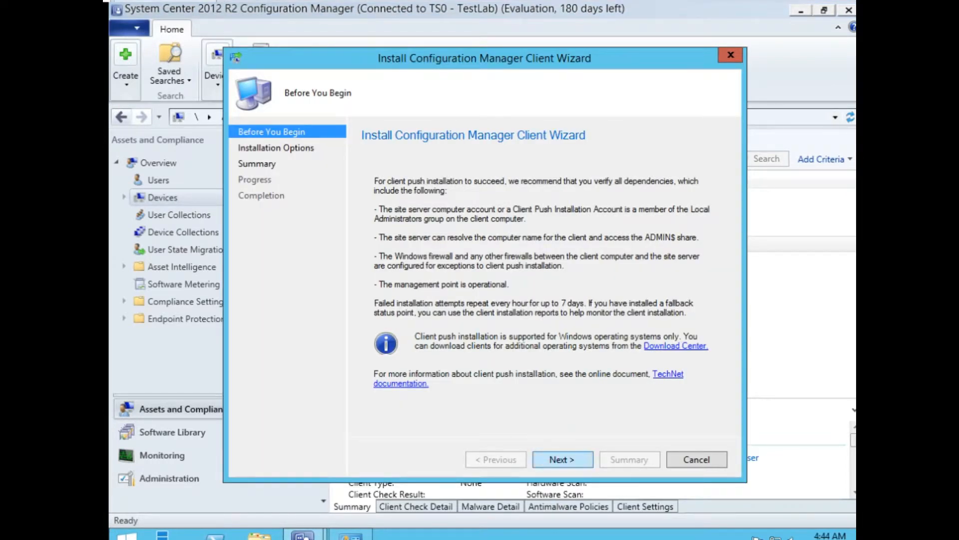
click(562, 460)
click(378, 250)
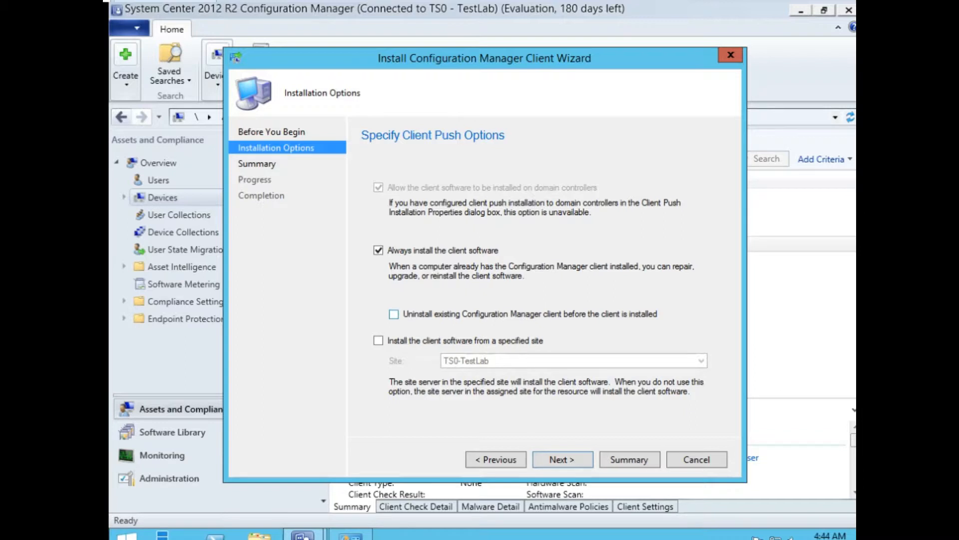
click(379, 340)
click(378, 250)
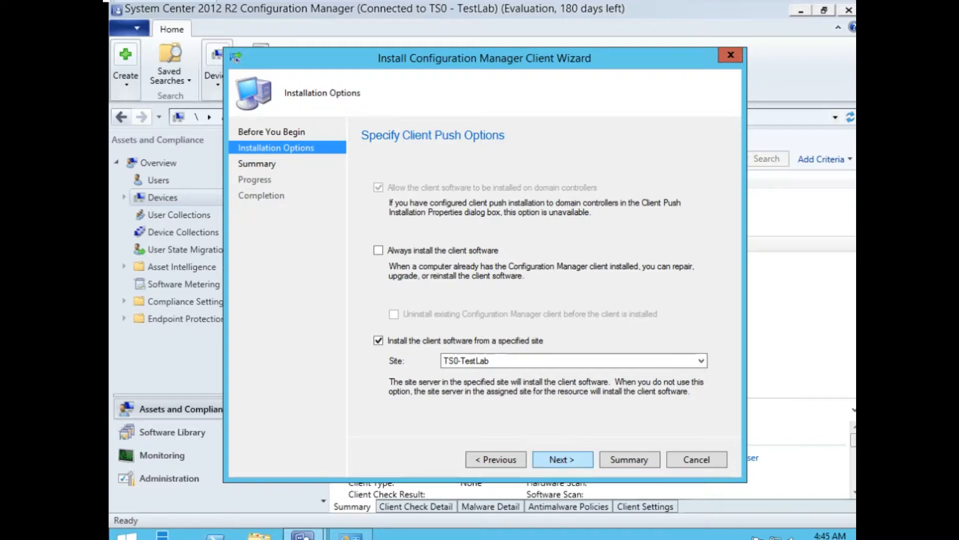
click(560, 459)
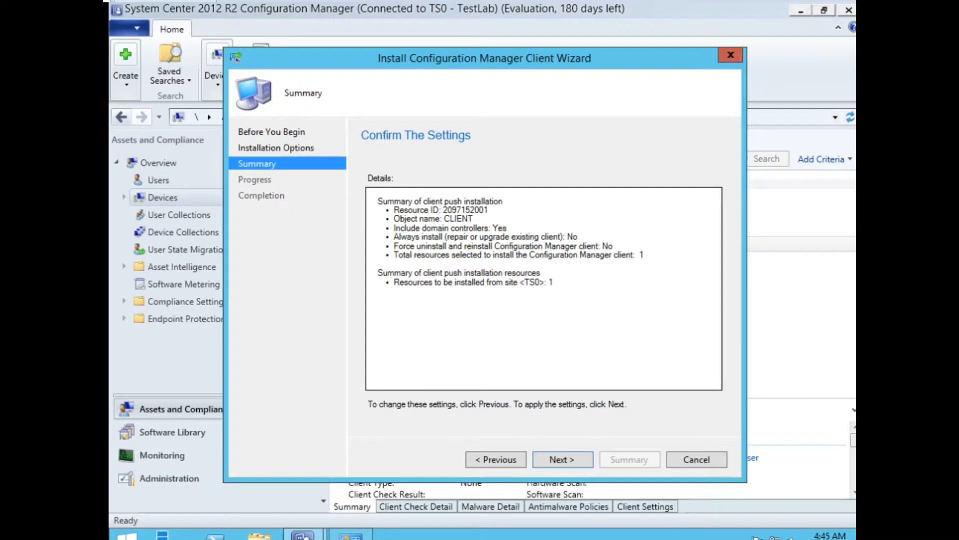
click(554, 456)
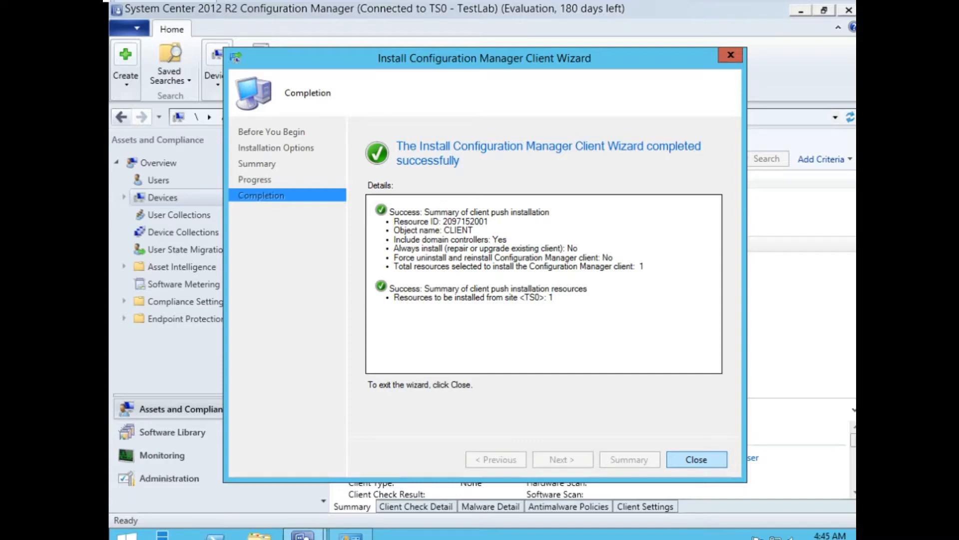
click(688, 459)
click(393, 228)
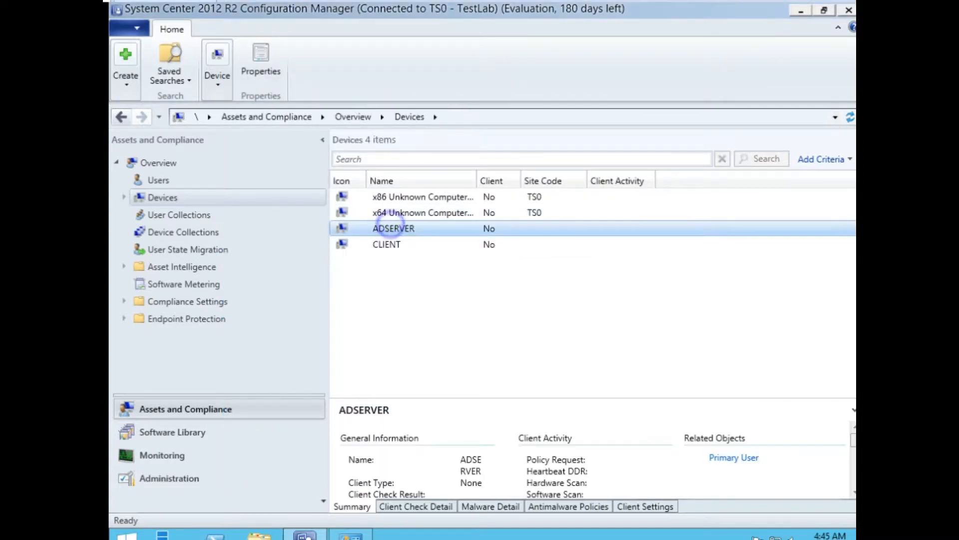
Install the client on ADSERVER from specified site TS0-TestLab and close the completed wizard.
right_click(393, 228)
click(440, 254)
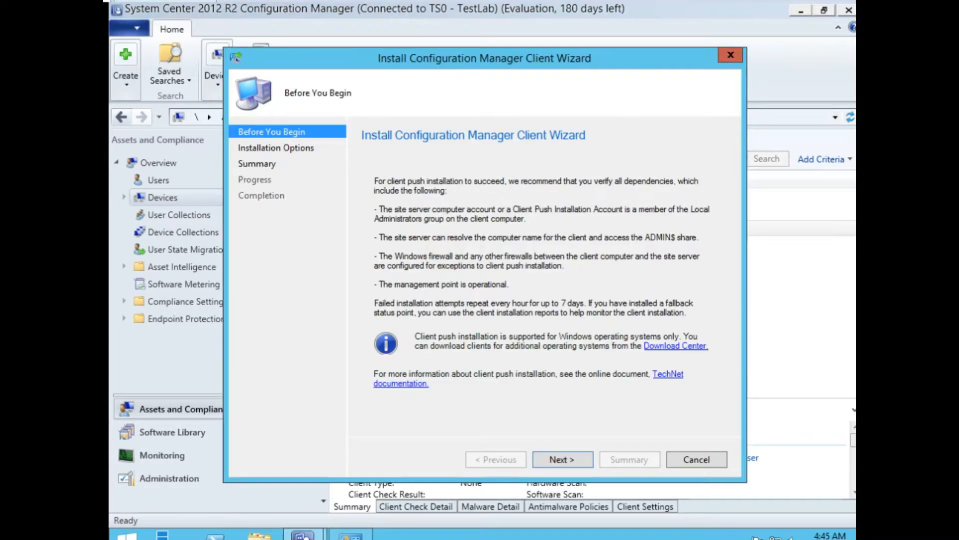
click(550, 452)
click(394, 341)
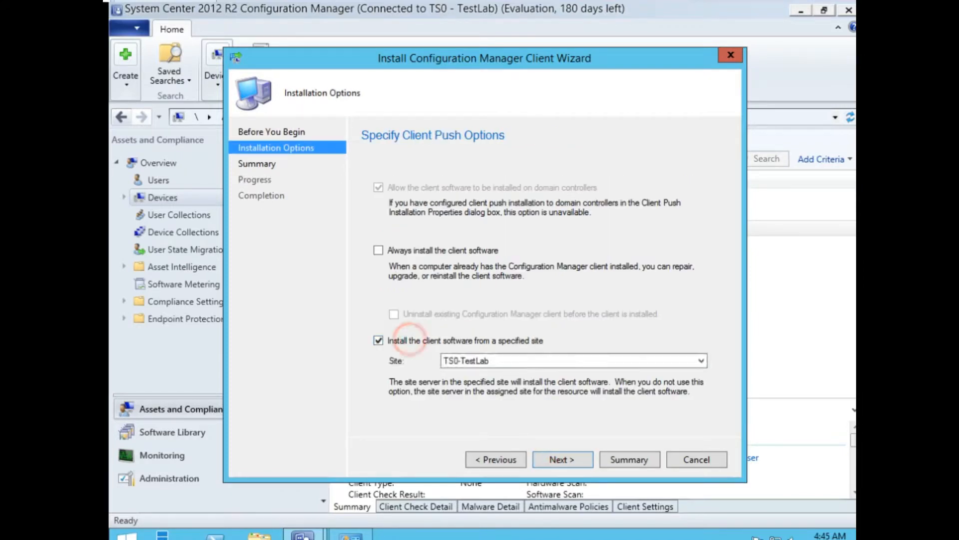
click(555, 457)
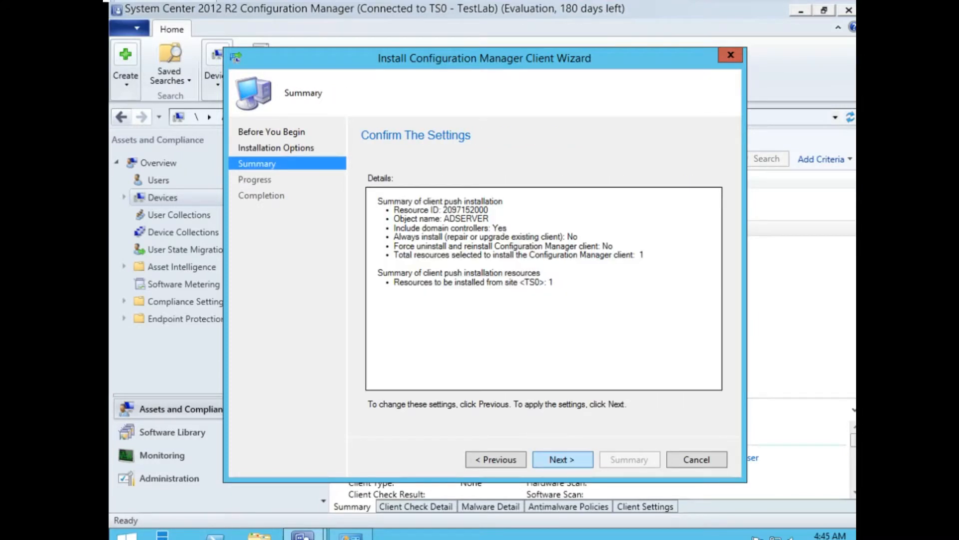
click(496, 459)
click(560, 360)
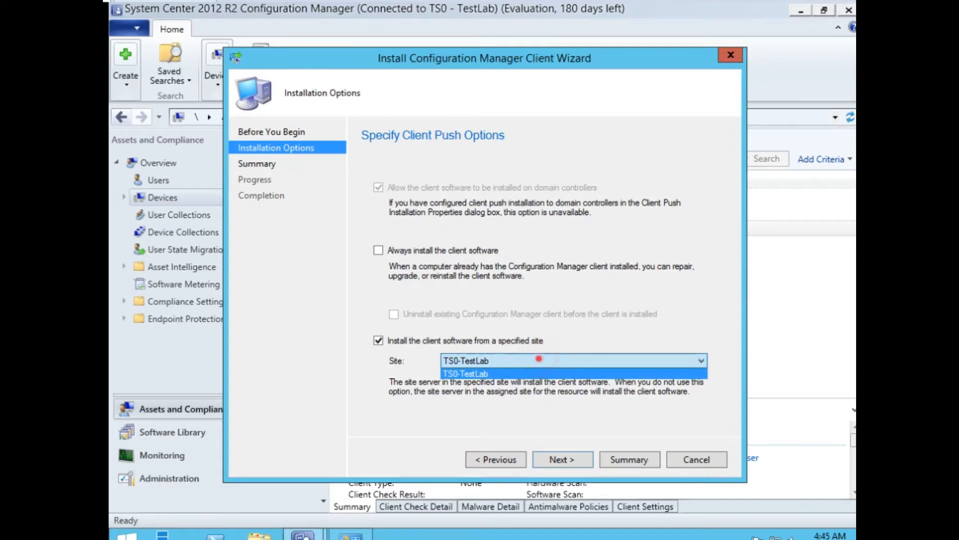
click(560, 370)
click(562, 459)
click(563, 458)
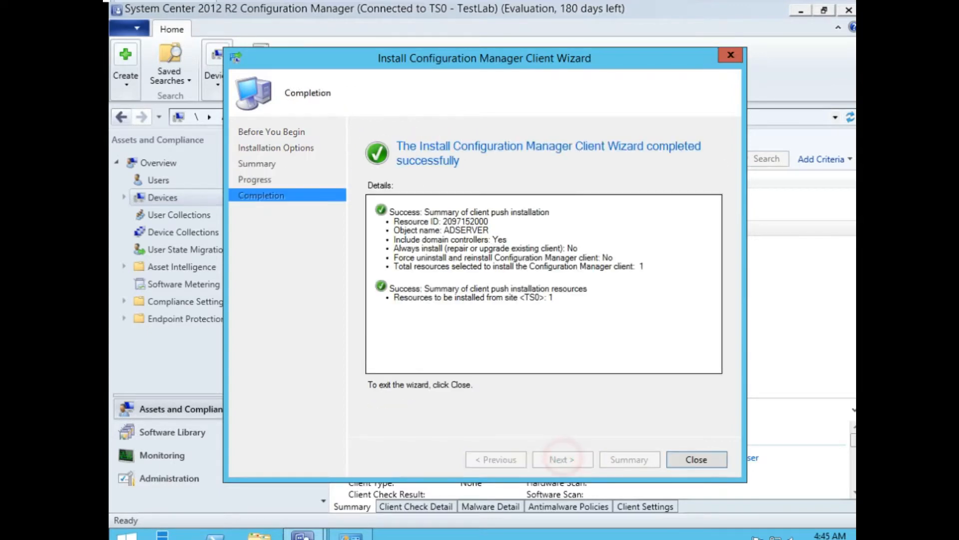
click(696, 460)
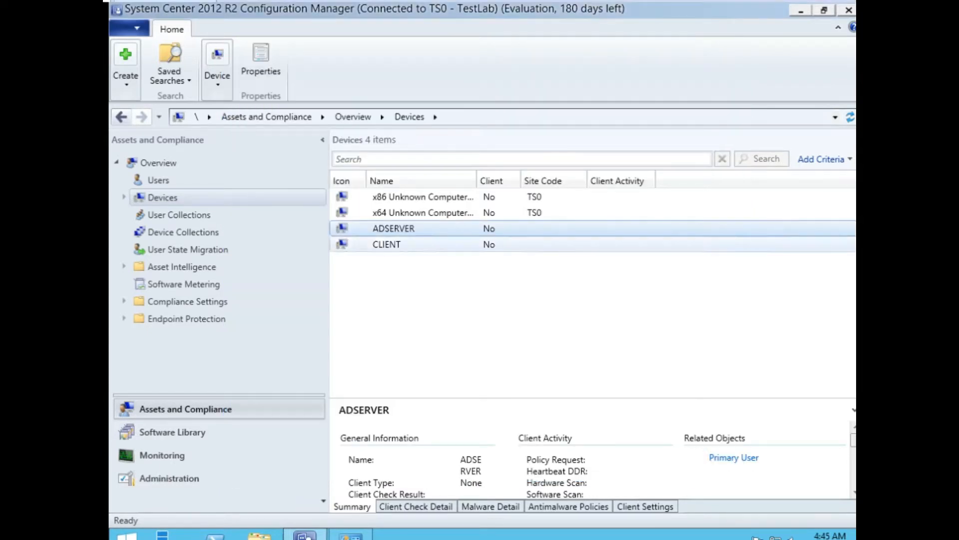
right_click(422, 226)
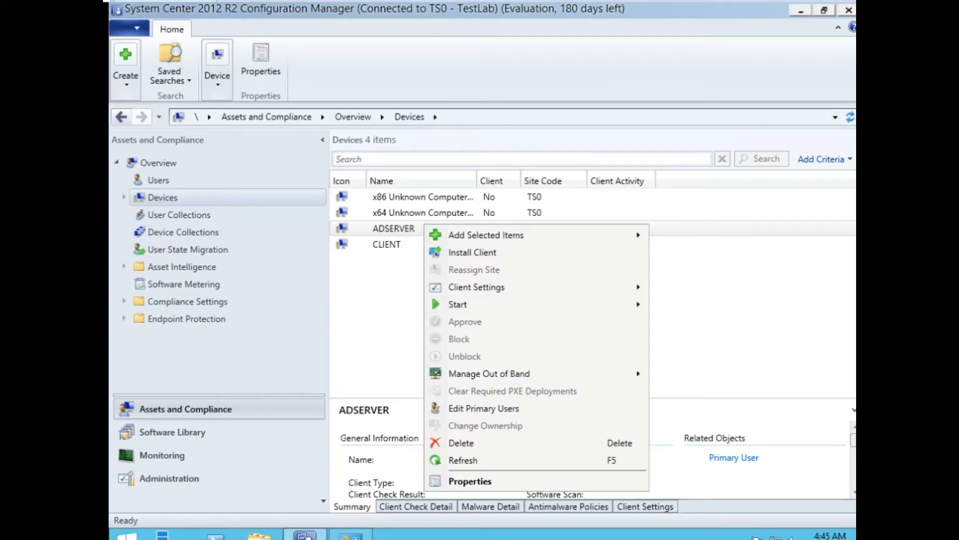
click(407, 229)
right_click(391, 229)
right_click(378, 243)
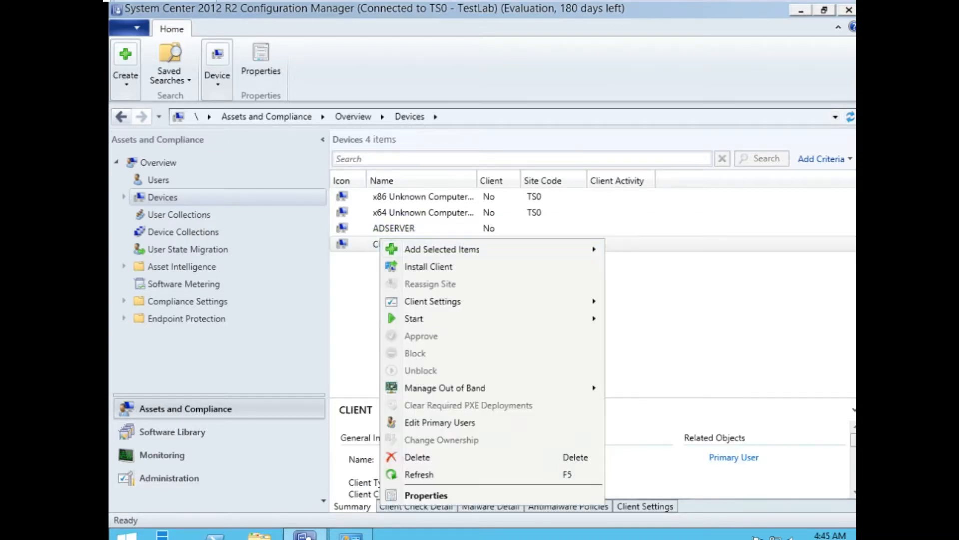
mouse_move(450, 318)
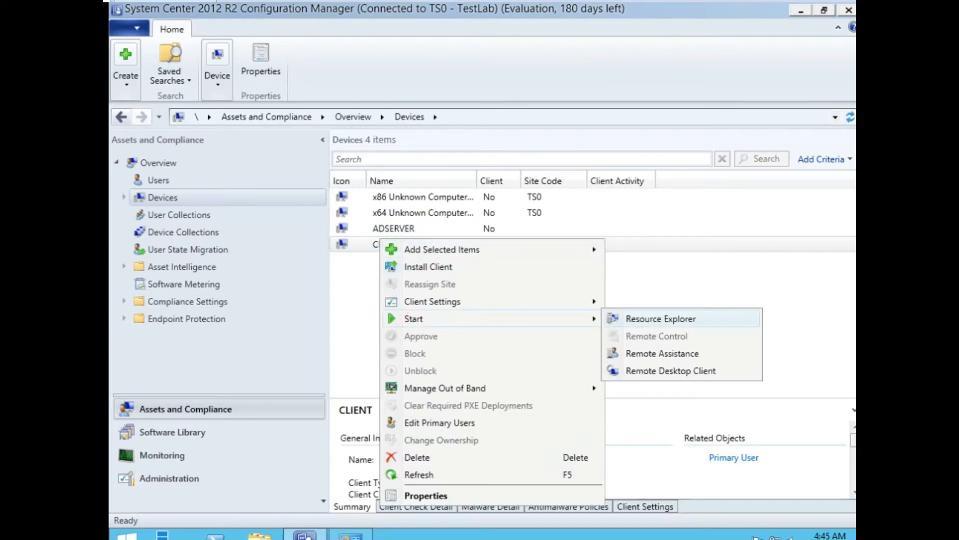
click(674, 315)
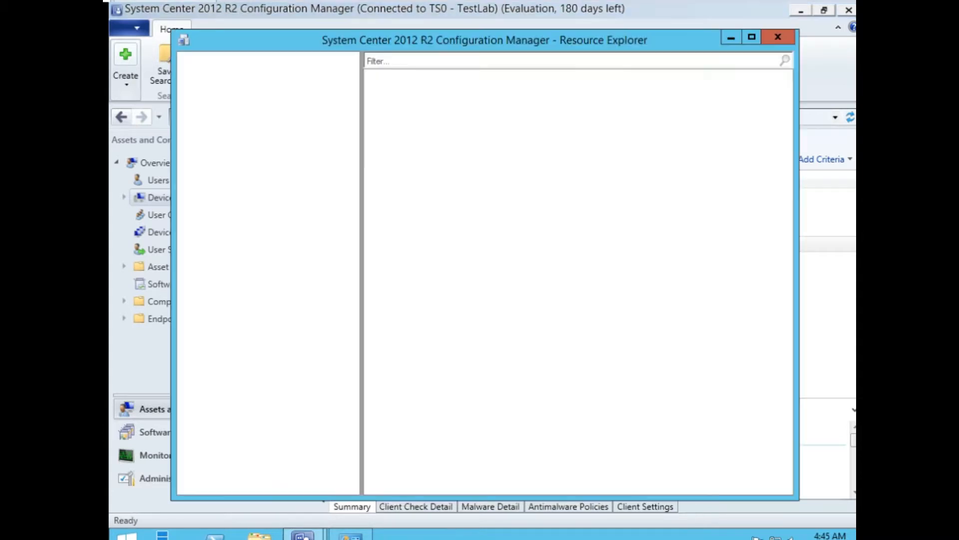
click(238, 69)
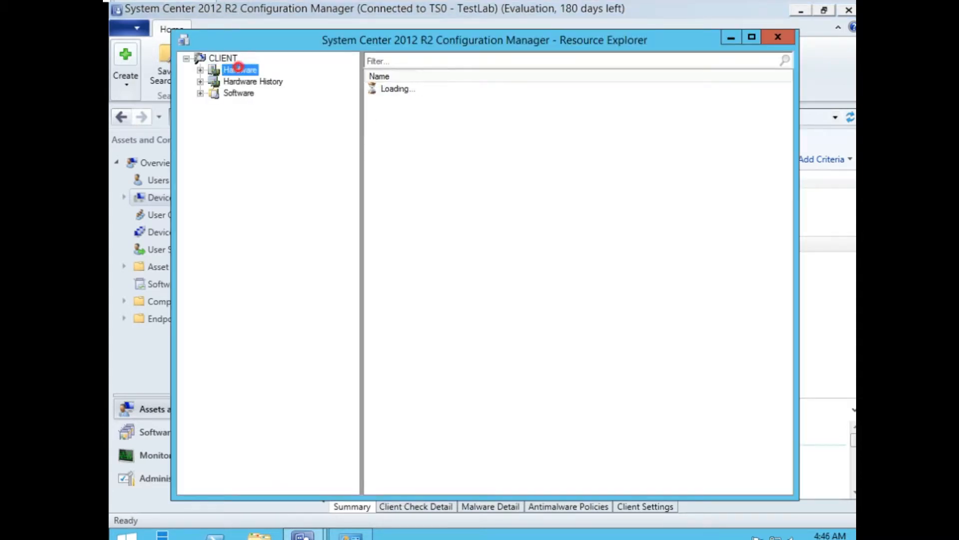
click(238, 81)
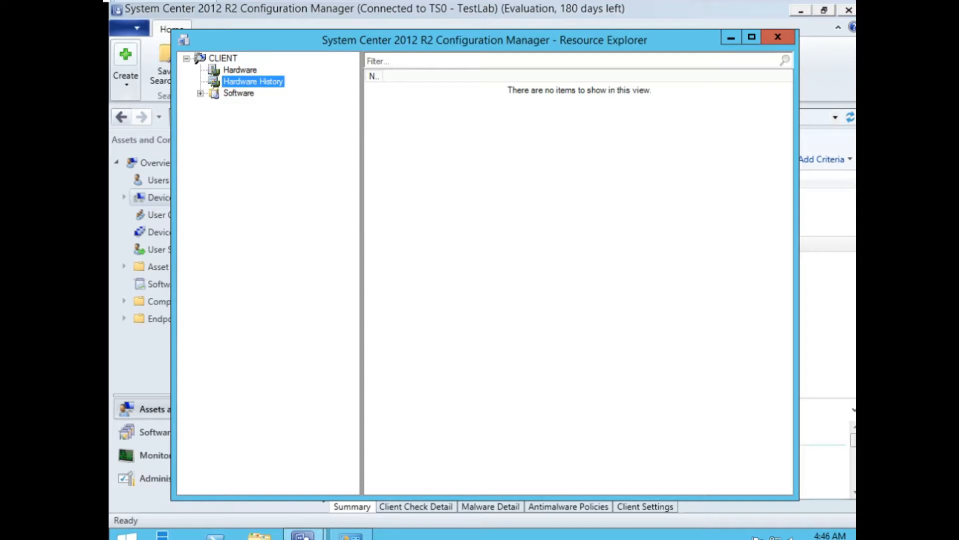
click(224, 93)
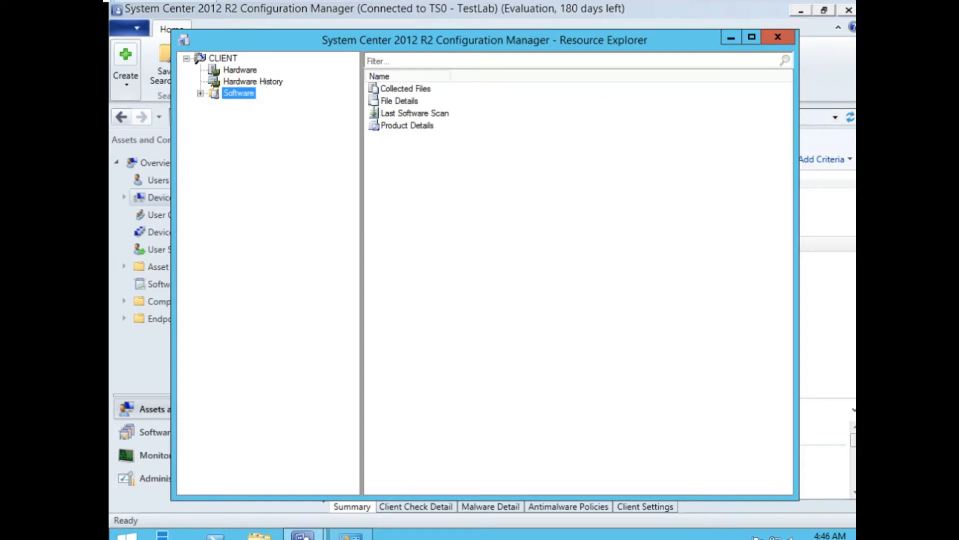
click(200, 94)
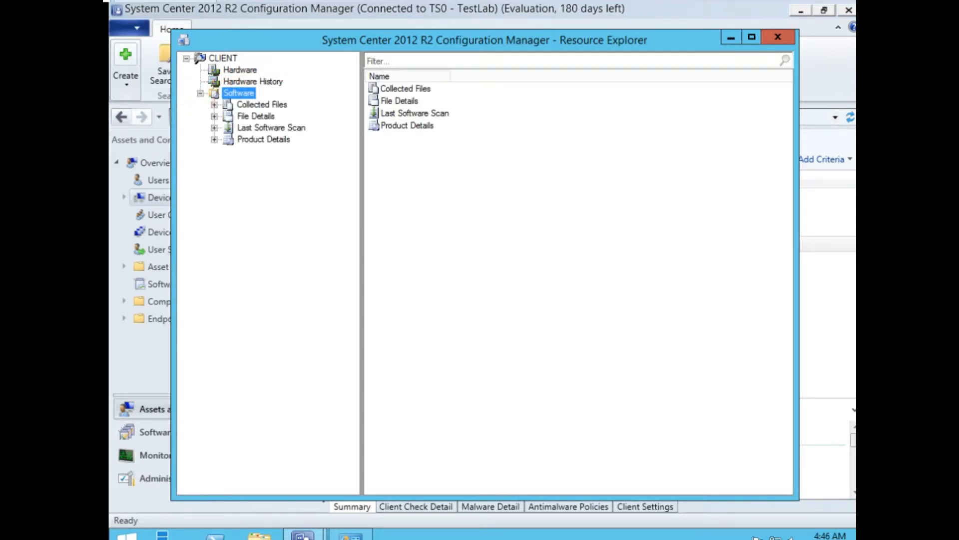
click(254, 106)
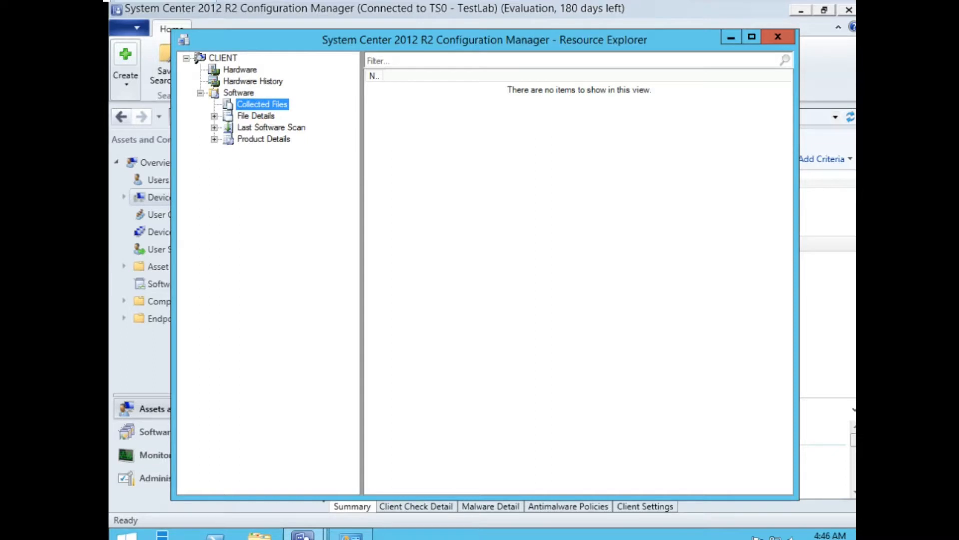
click(268, 118)
click(777, 37)
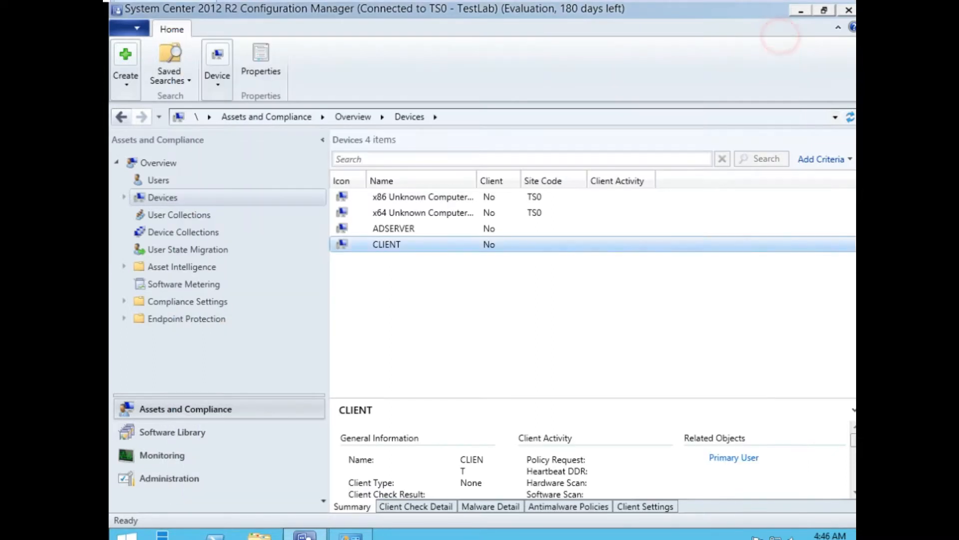
Refresh the Devices list from the CLIENT context menu.
right_click(412, 244)
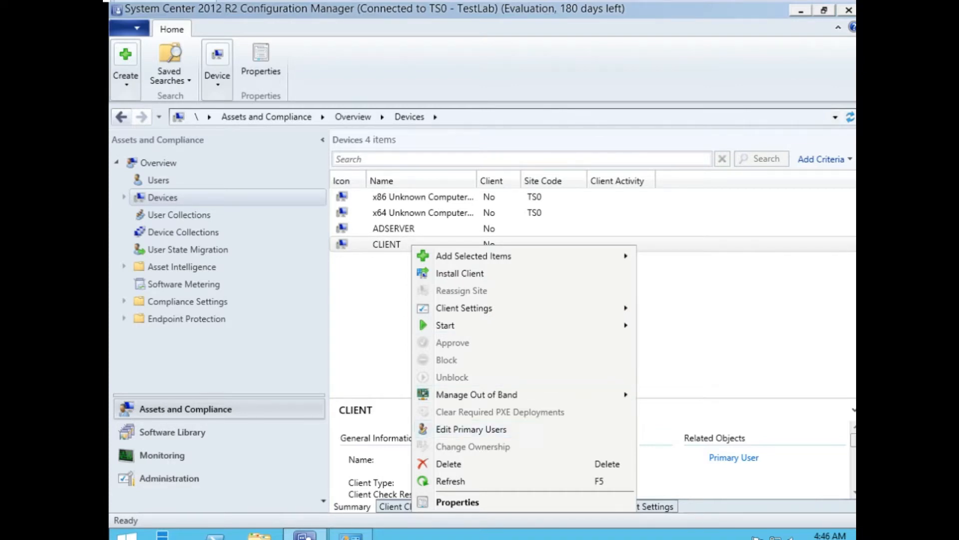
click(463, 307)
click(375, 299)
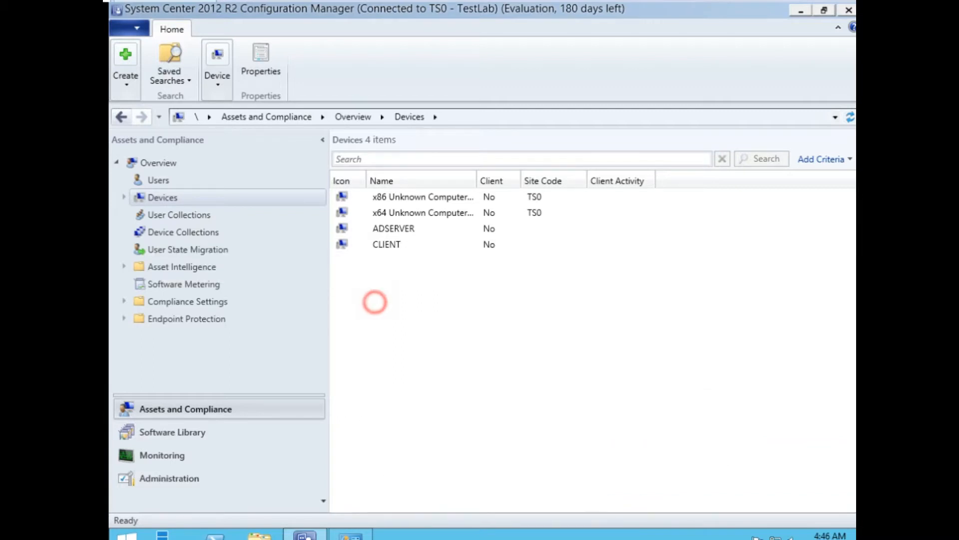
right_click(396, 276)
right_click(383, 240)
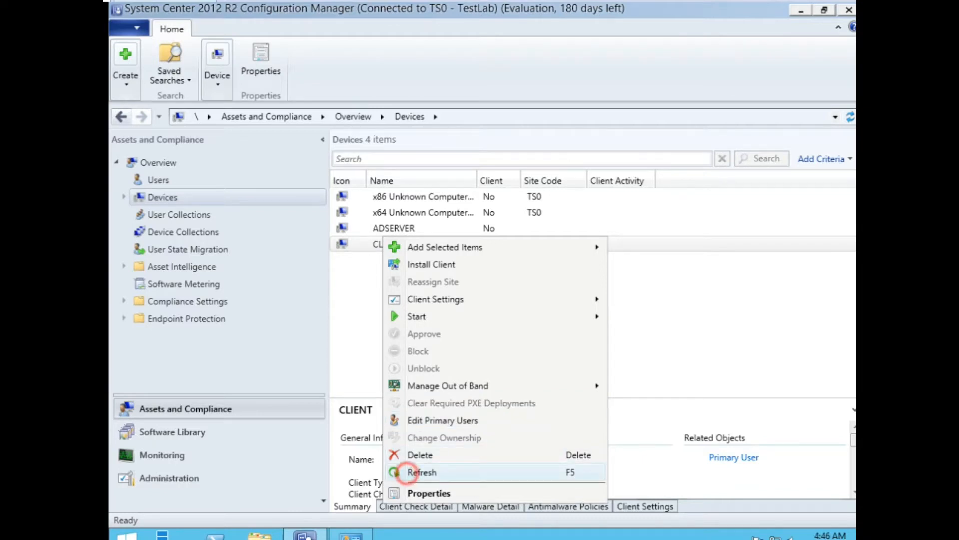
click(423, 472)
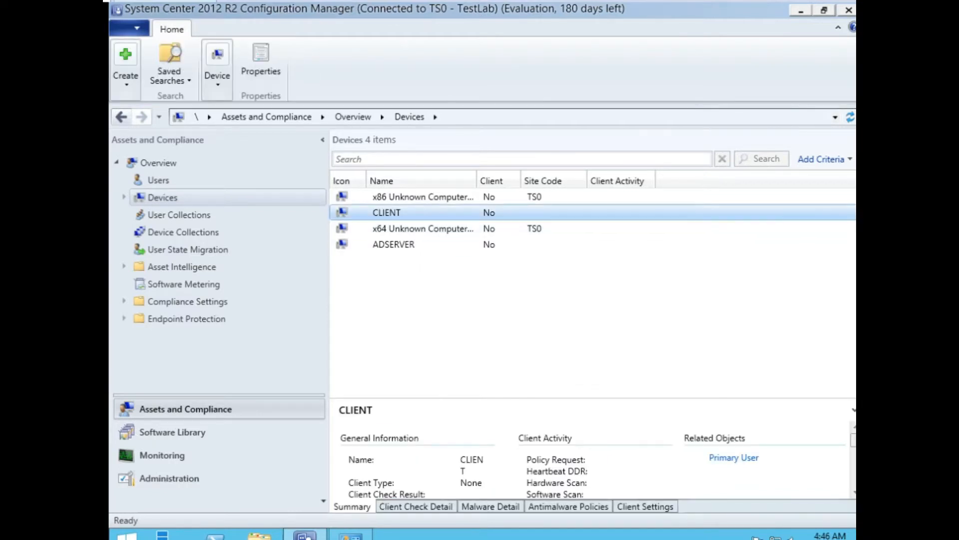
Refresh the list again from ADSERVER's context menu, then select CLIENT.
click(401, 244)
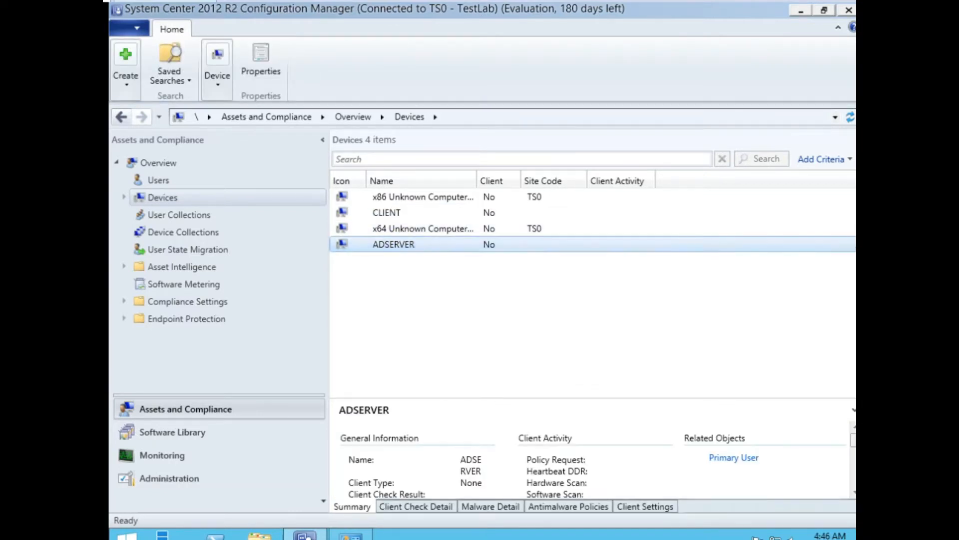
click(385, 244)
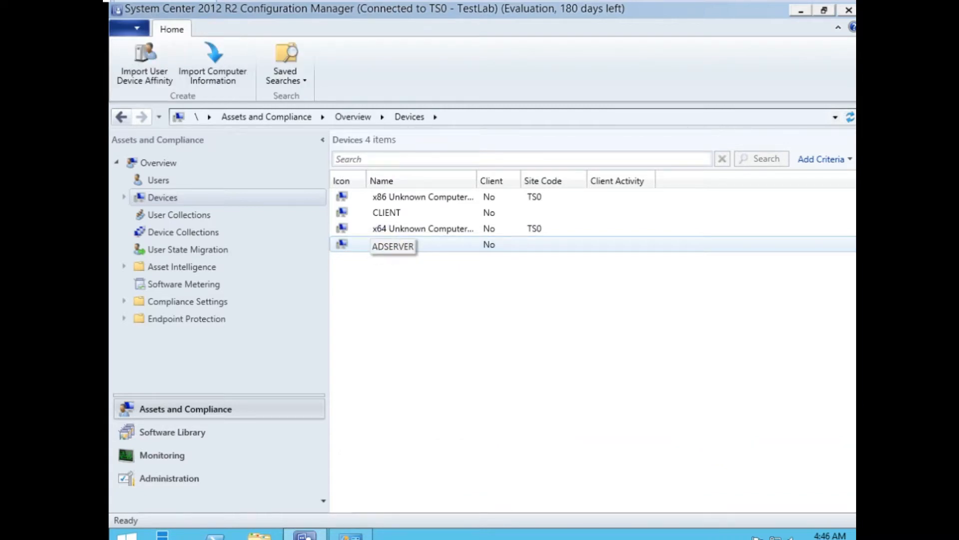
click(353, 243)
right_click(361, 246)
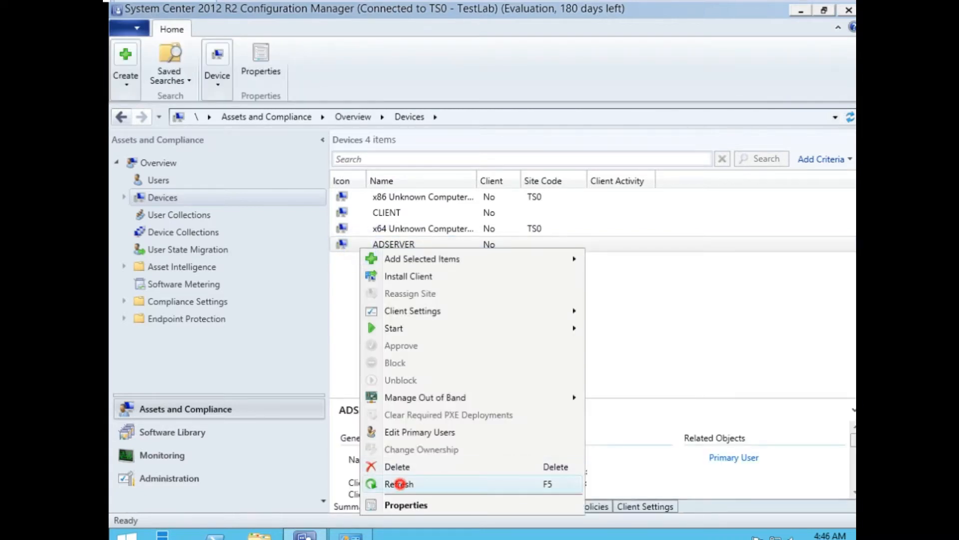
click(400, 484)
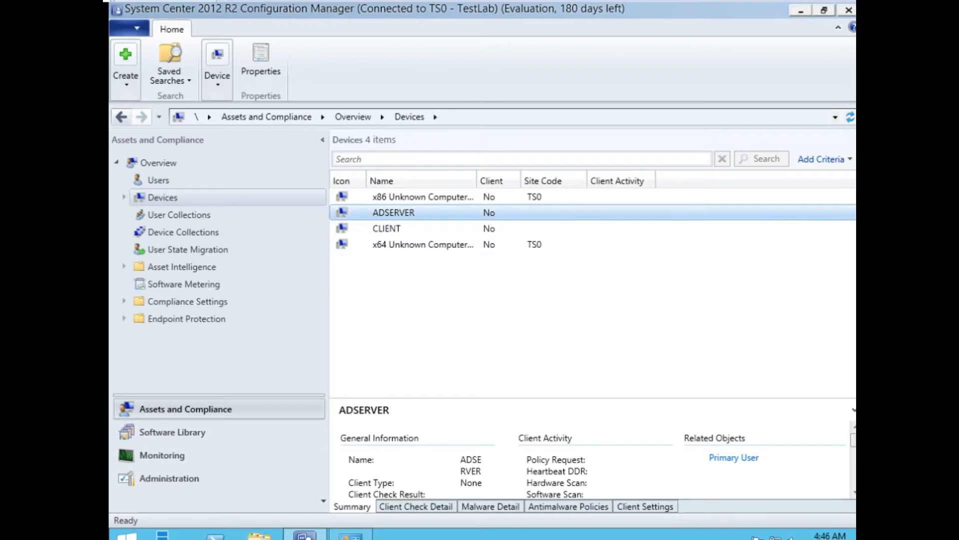
click(381, 228)
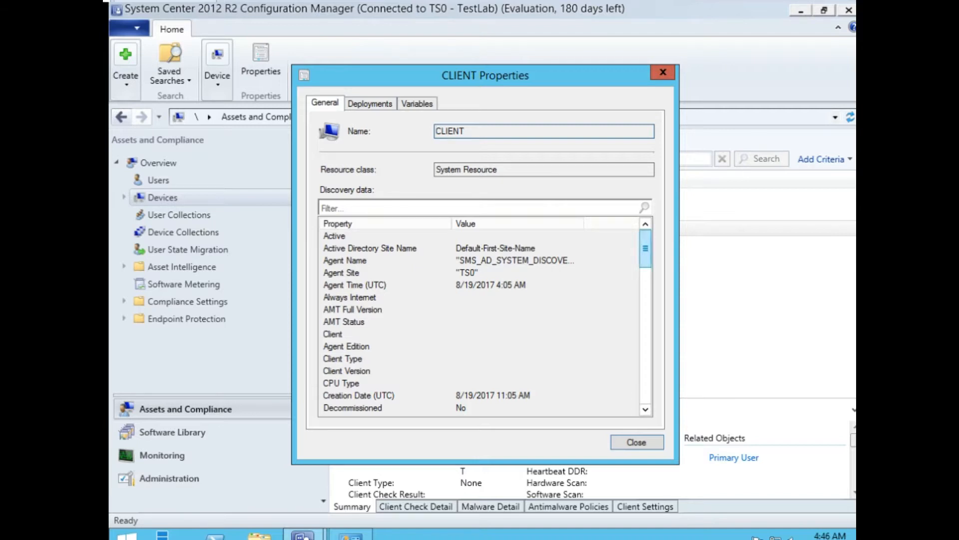
Review CLIENT's Deployments, Variables and General pages in its Properties.
drag(645, 248, 645, 384)
click(370, 103)
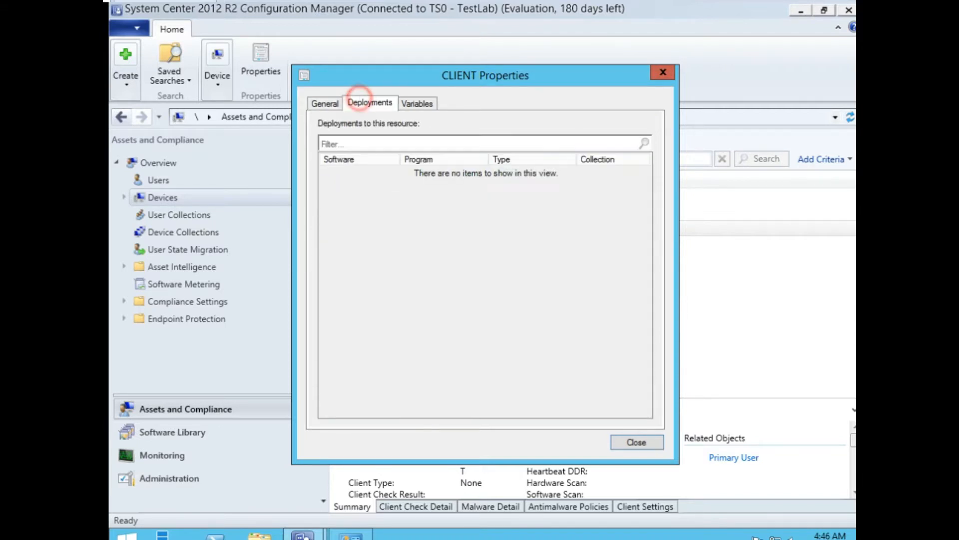
click(417, 102)
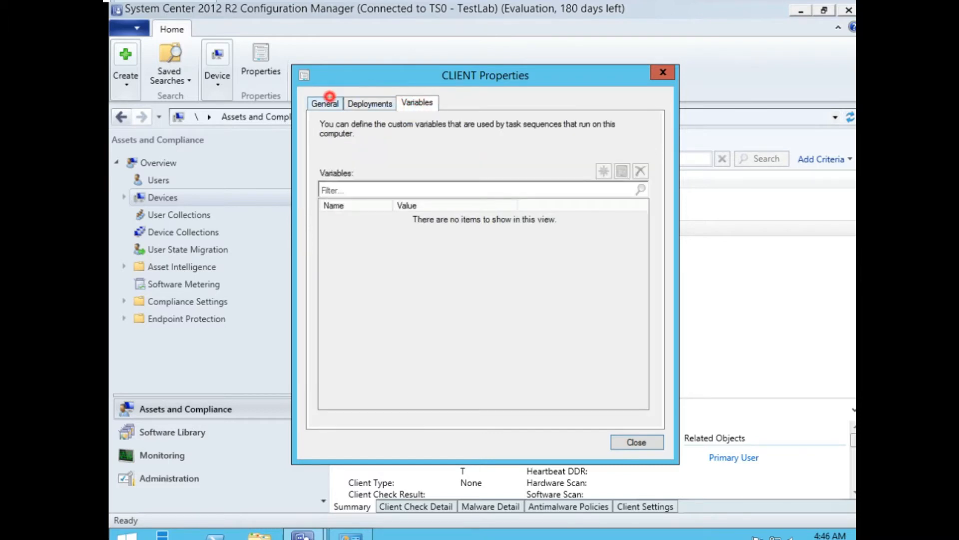
click(325, 102)
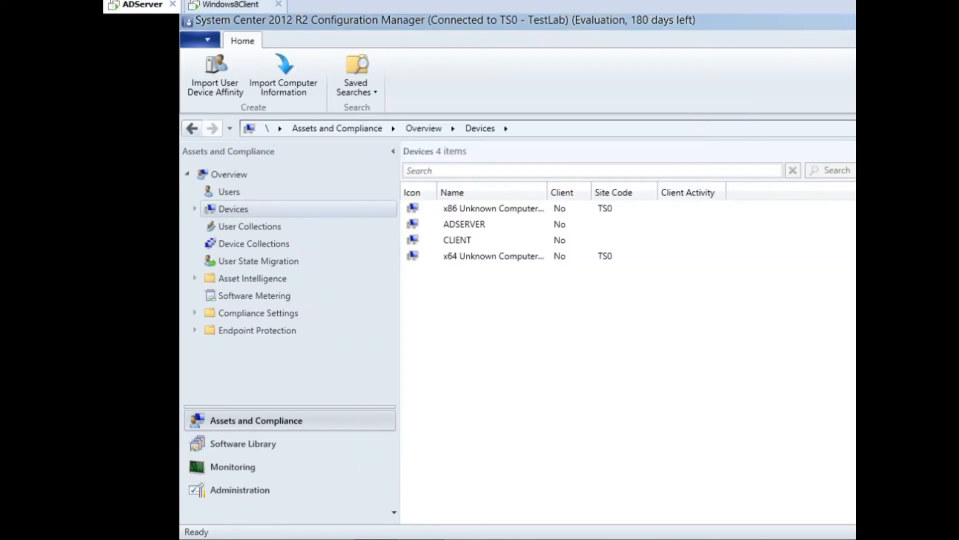
On the Windows 8.1 client VM, open Control Panel via a Start search for 'control'.
click(242, 4)
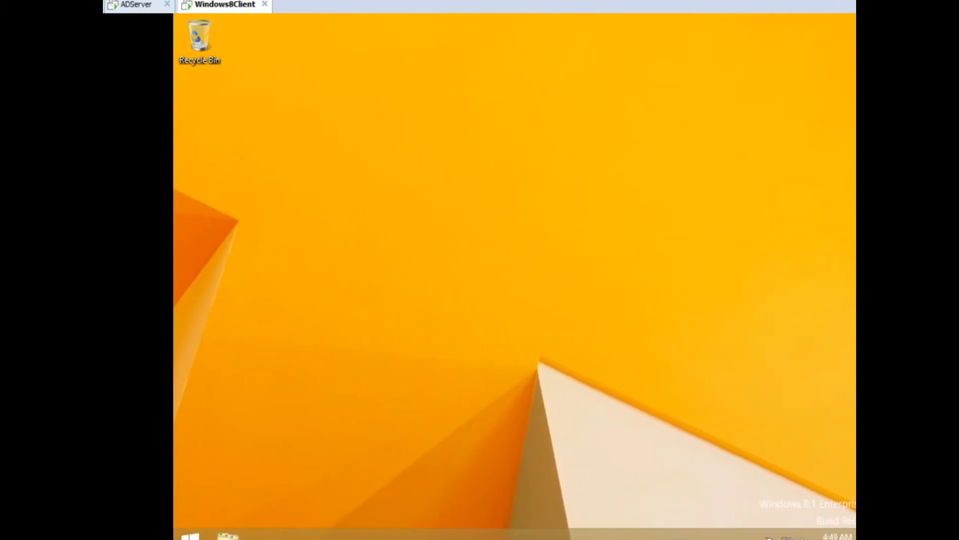
click(190, 534)
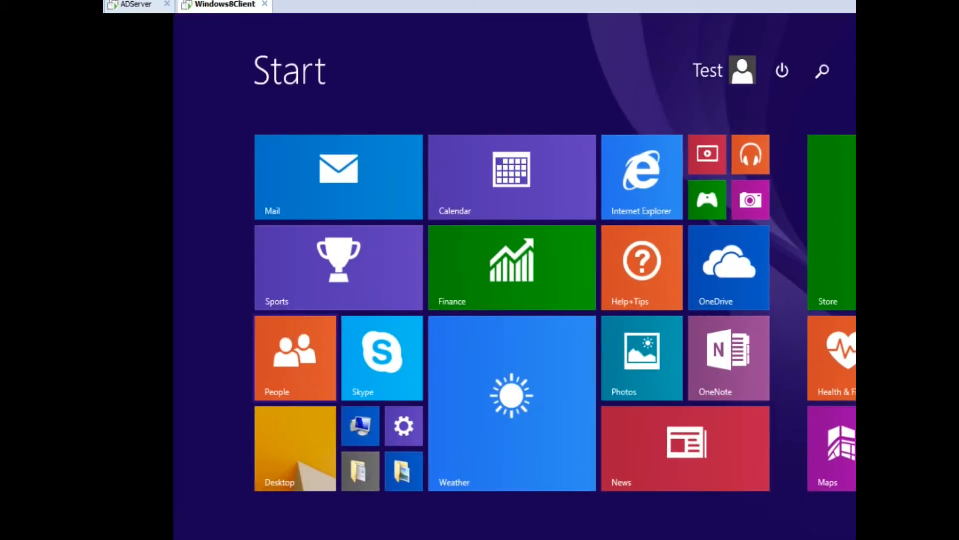
text(control Panel)
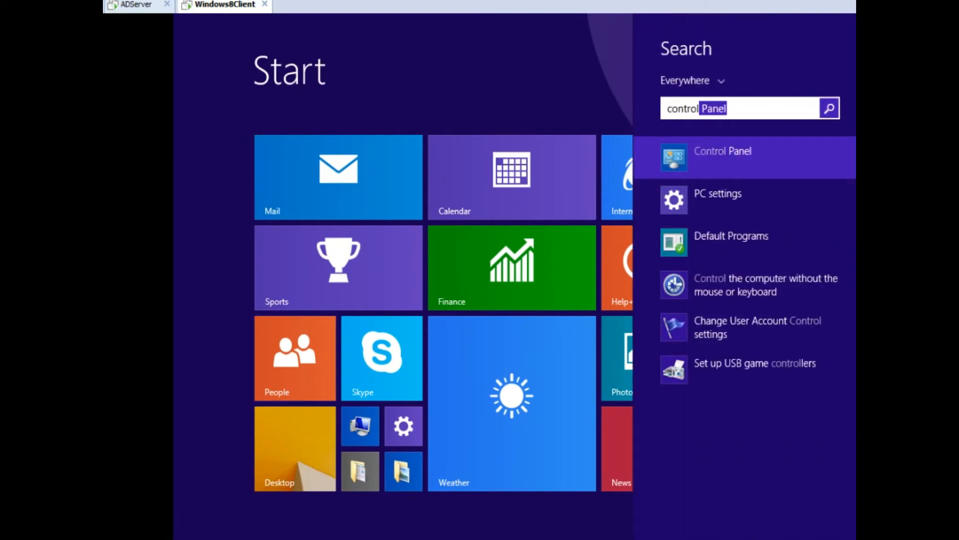
click(734, 155)
Search Control Panel for 'config' and open Configuration Manager.
click(691, 104)
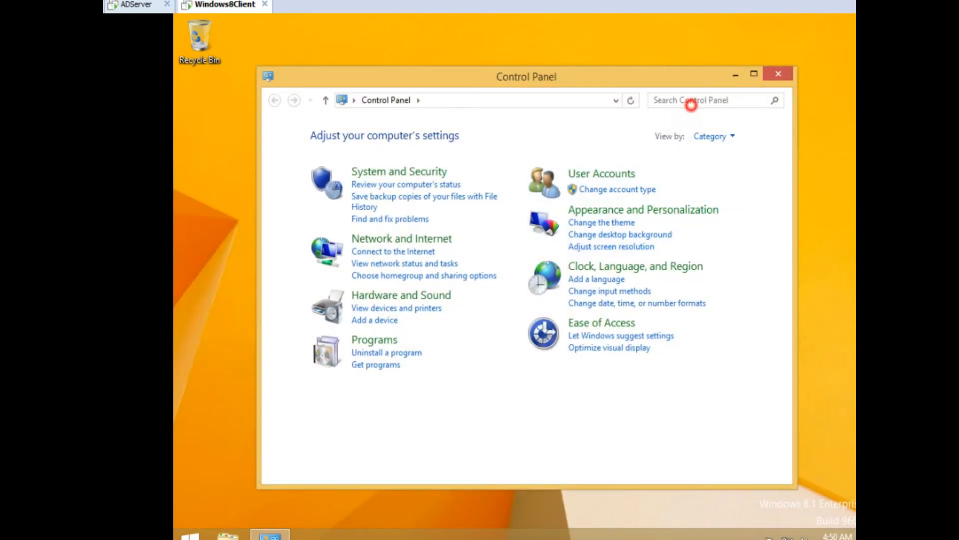
text(conf)
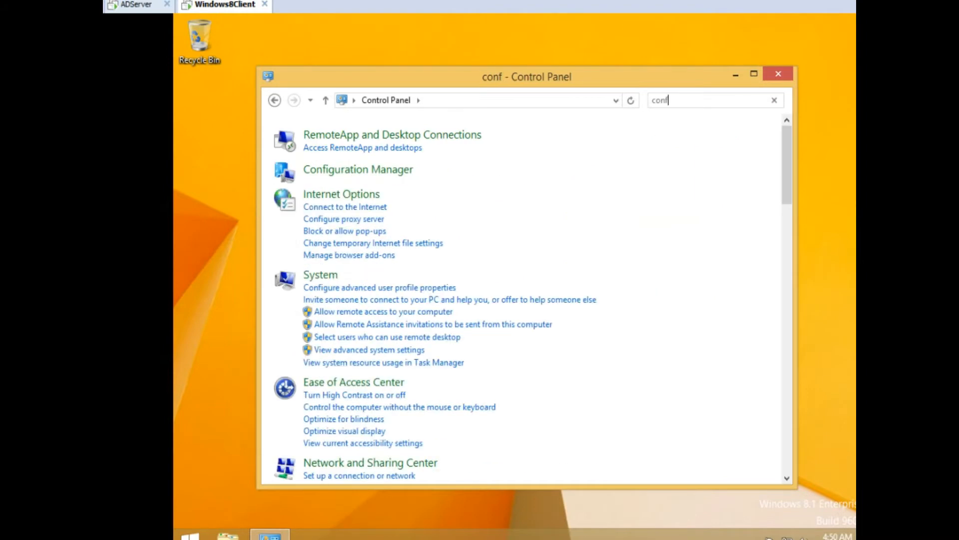
text(ig)
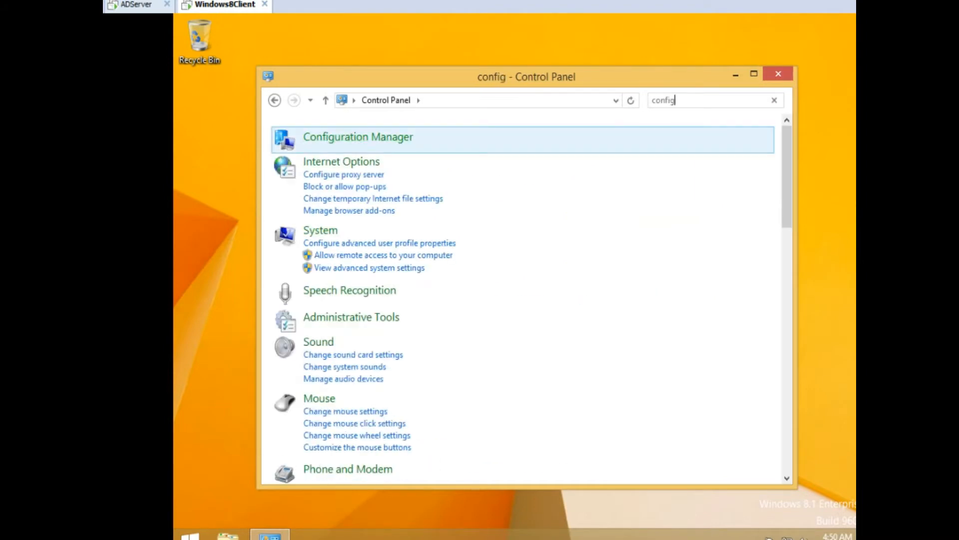
click(386, 135)
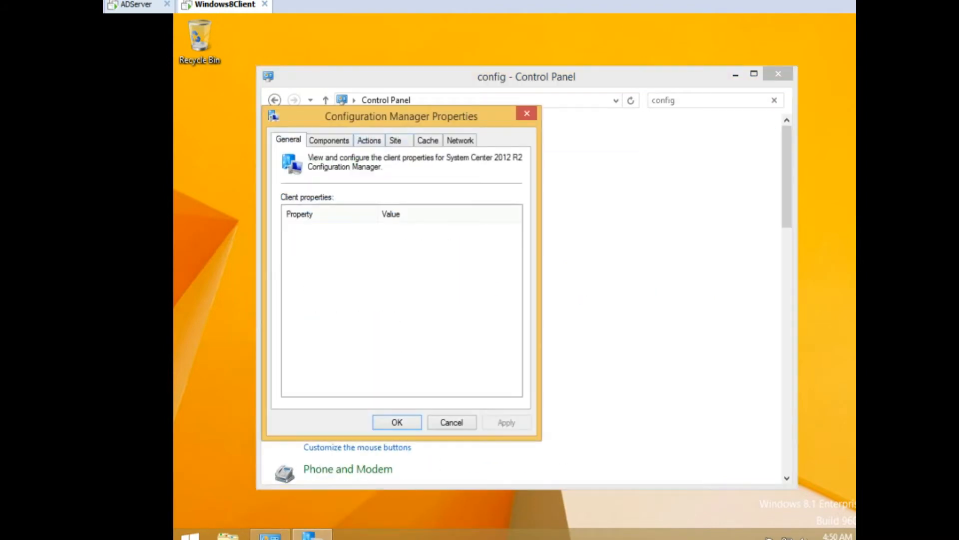
Check the client actions and confirm all components are Installed at 5.00.7958.1000, then close the properties and Control Panel.
click(363, 141)
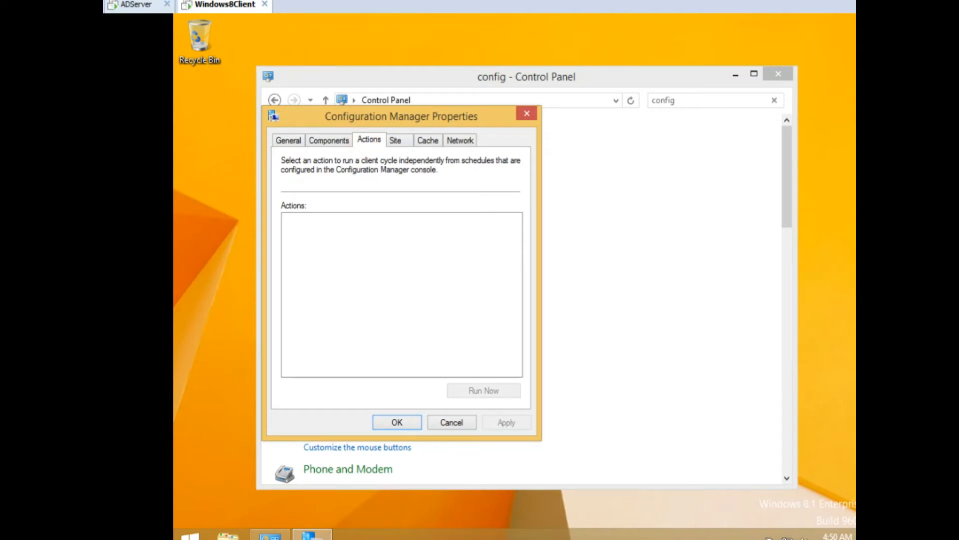
click(315, 138)
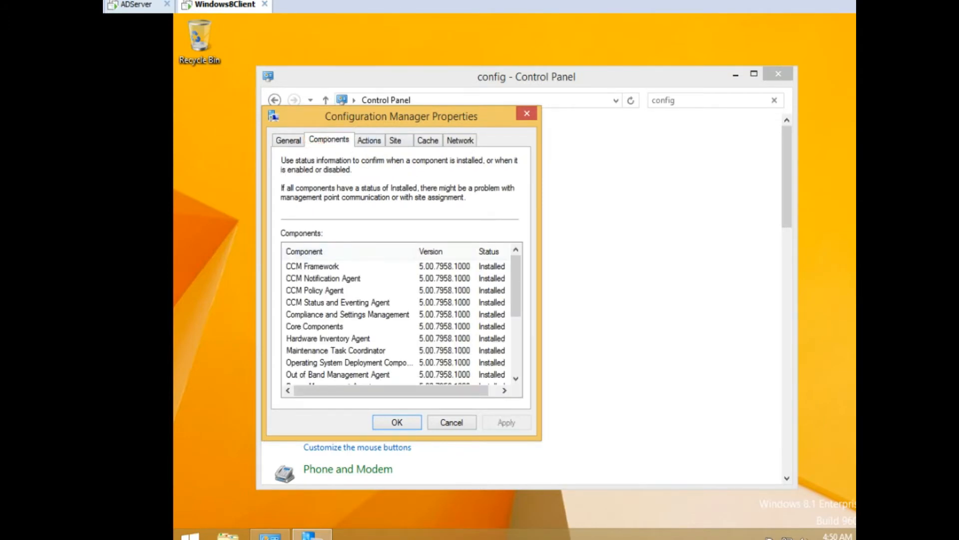
click(363, 140)
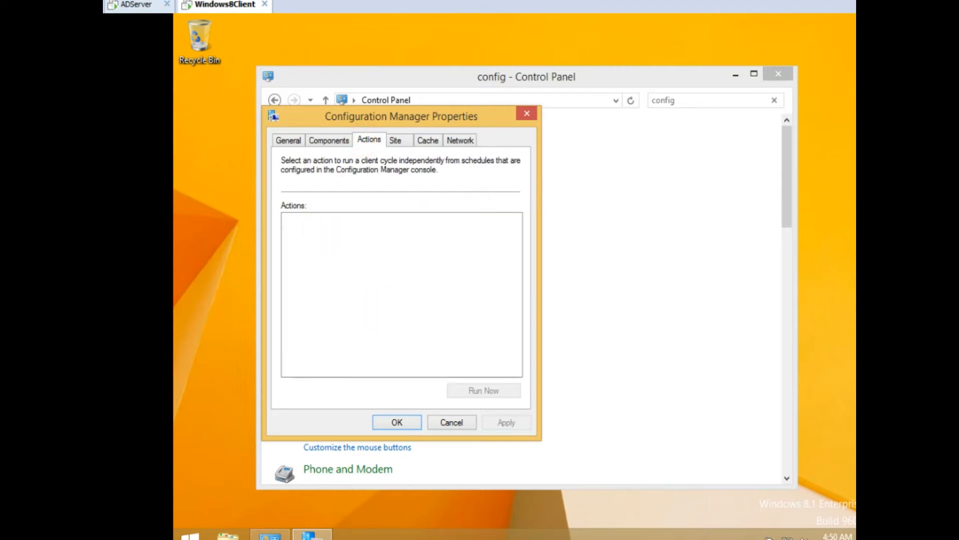
click(527, 114)
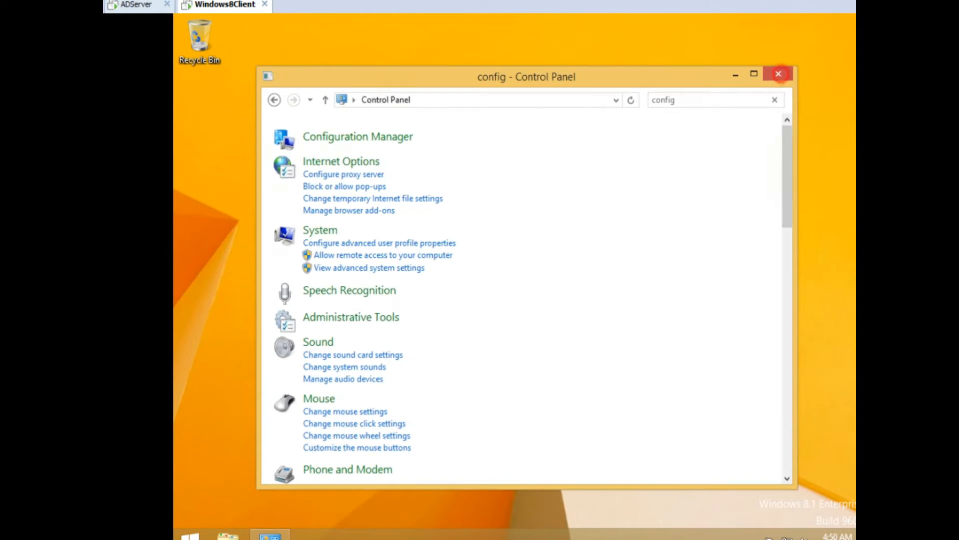
click(780, 74)
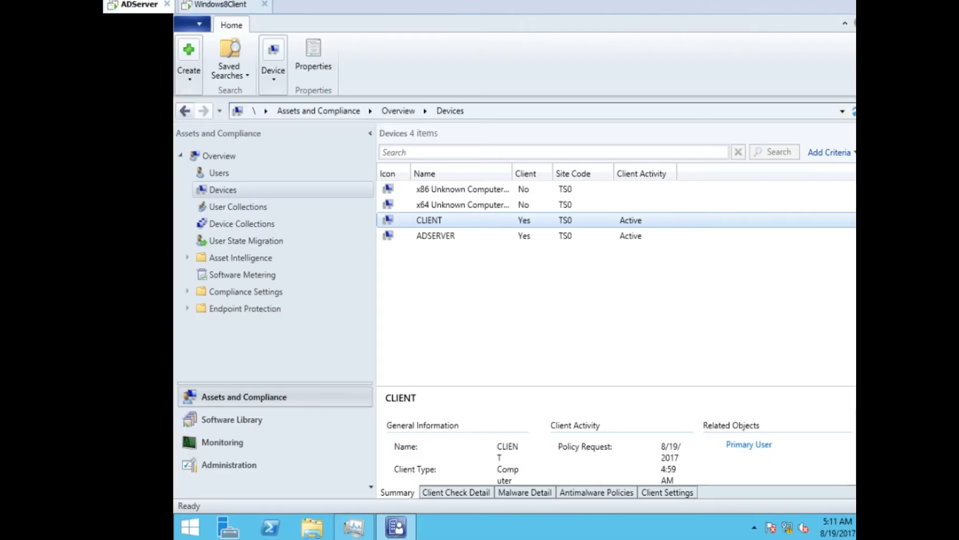
Confirm CLIENT and ADSERVER both show Client Yes and Active, then switch to the Windows8Client VM.
click(437, 219)
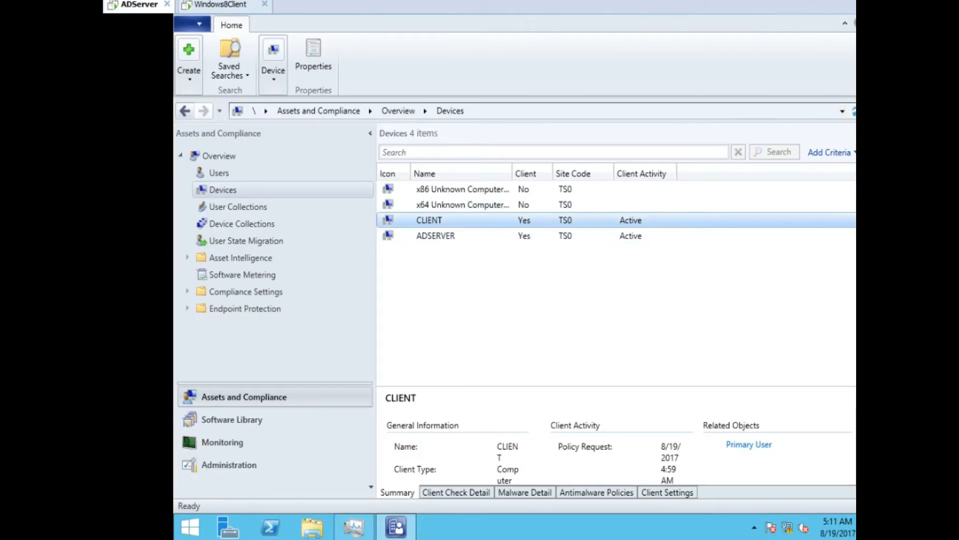
click(640, 236)
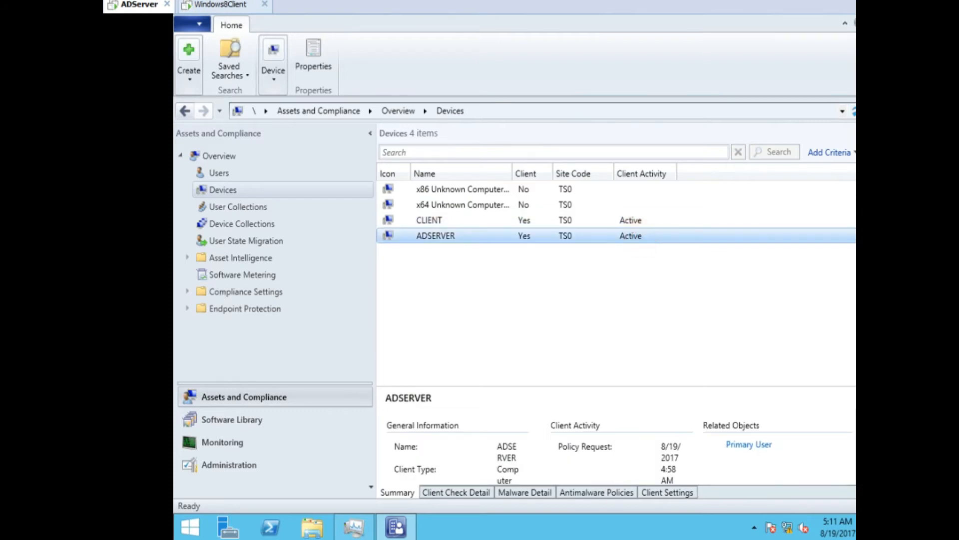
click(642, 220)
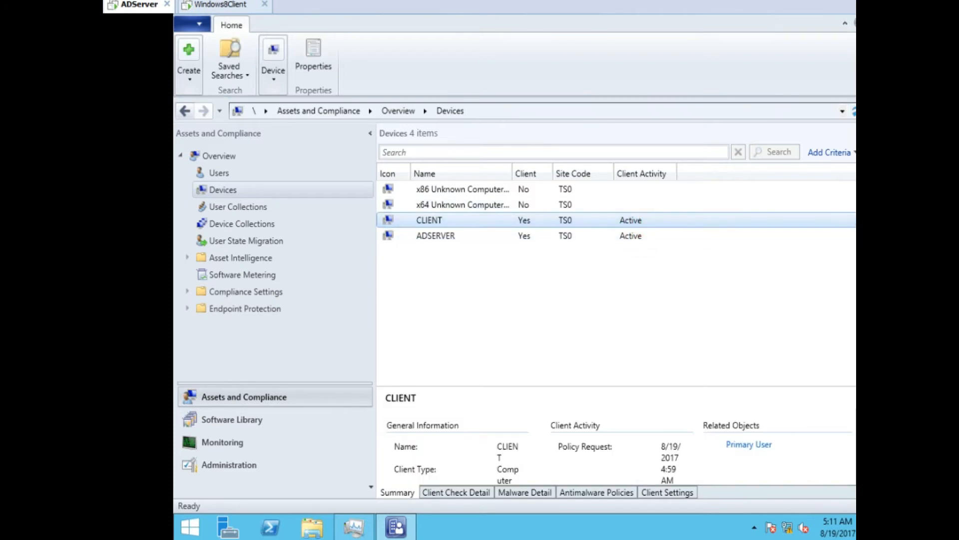
click(225, 4)
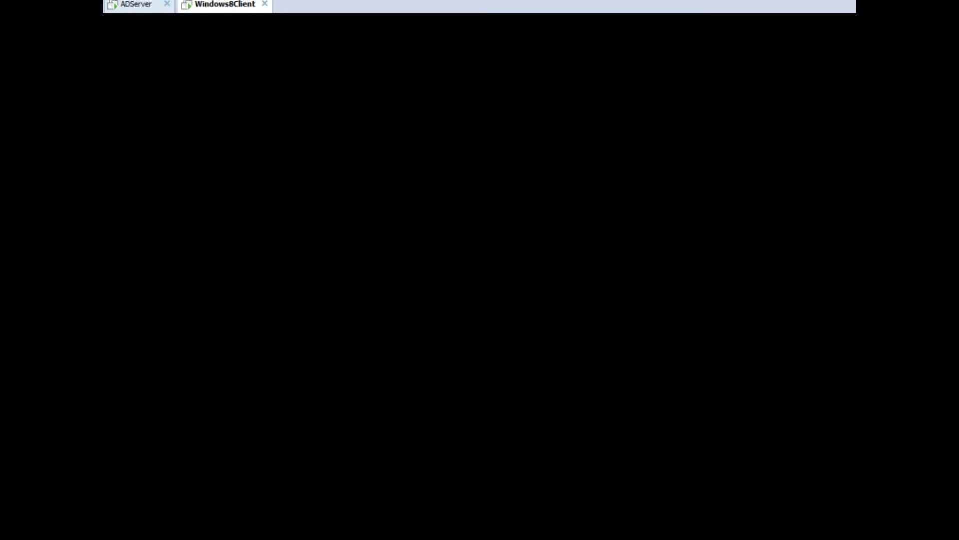
Sign in to the Windows 8.1 client with the domain user's password, decline network discovery, and open File Explorer.
click(408, 204)
key(Return)
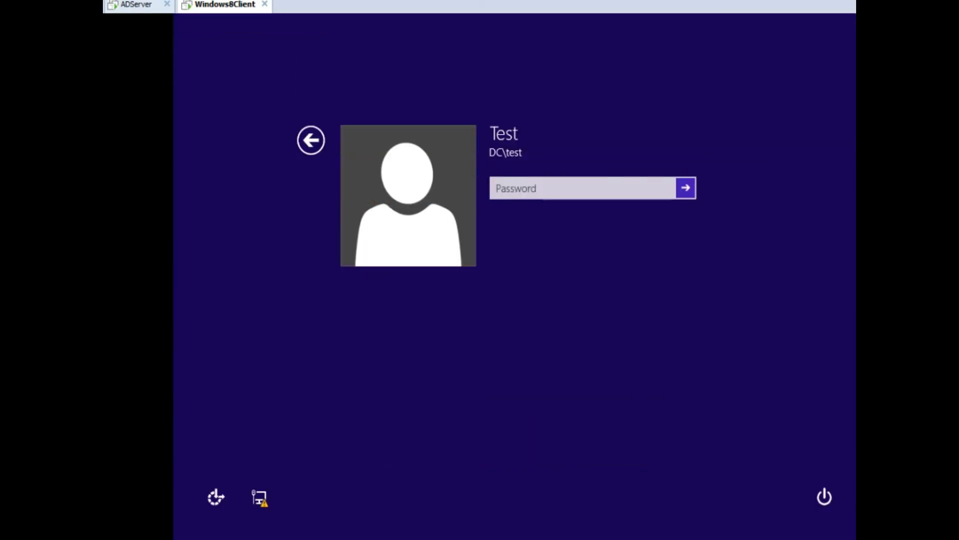
click(530, 194)
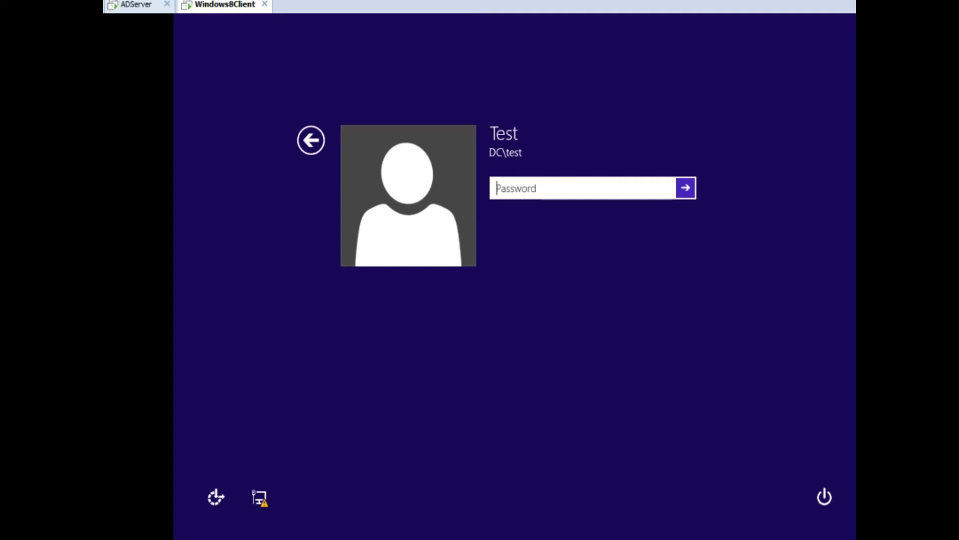
text(P••••••)
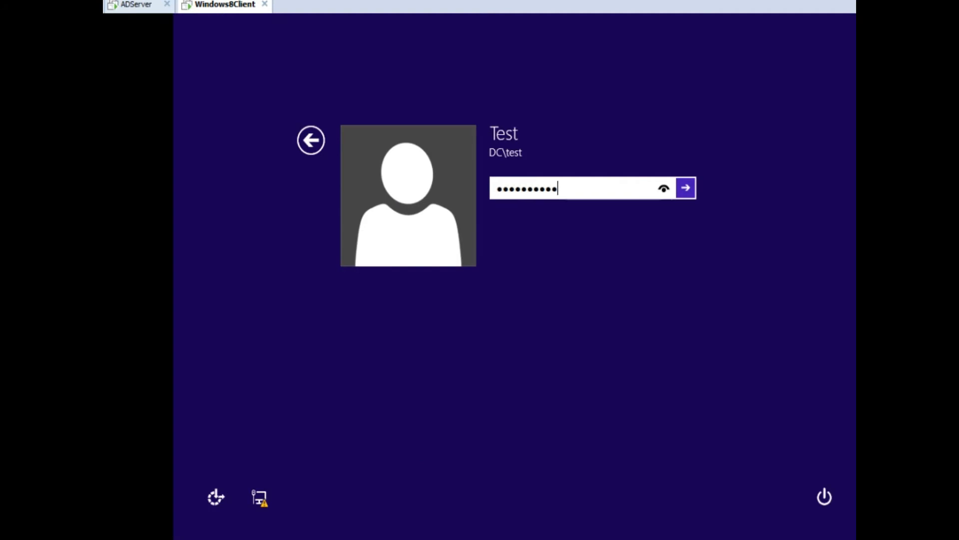
key(Return)
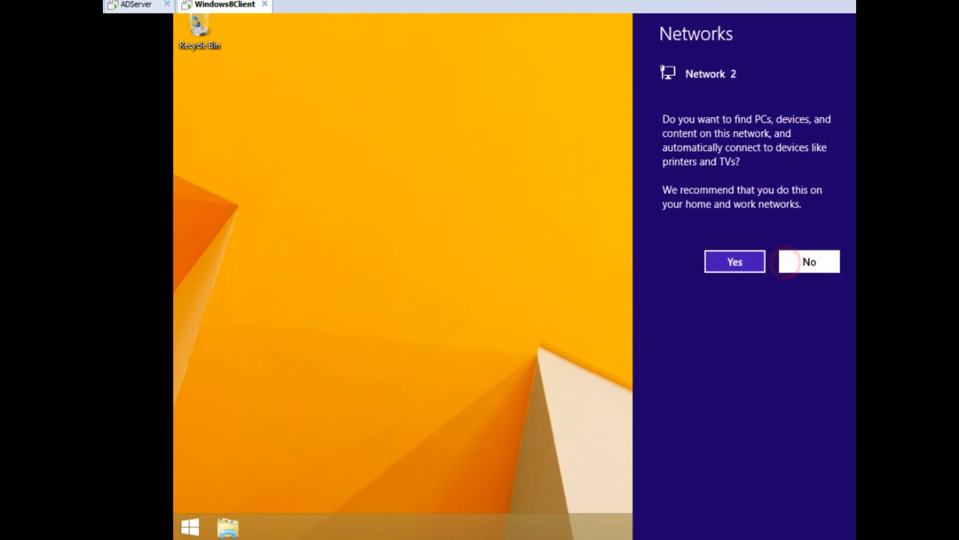
click(795, 261)
click(228, 527)
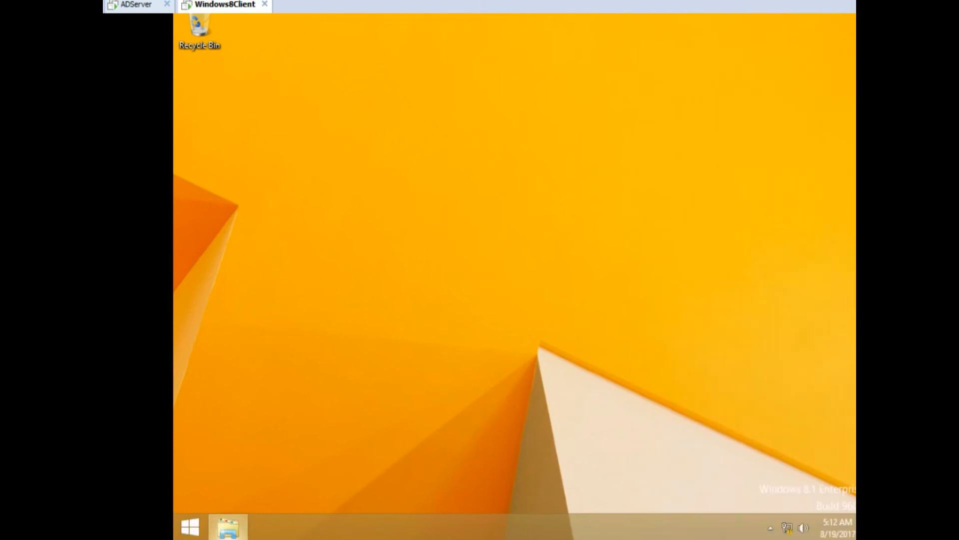
Run appwiz.cpl from the This PC address bar to list the 7 installed programs, then return to Control Panel home.
click(456, 164)
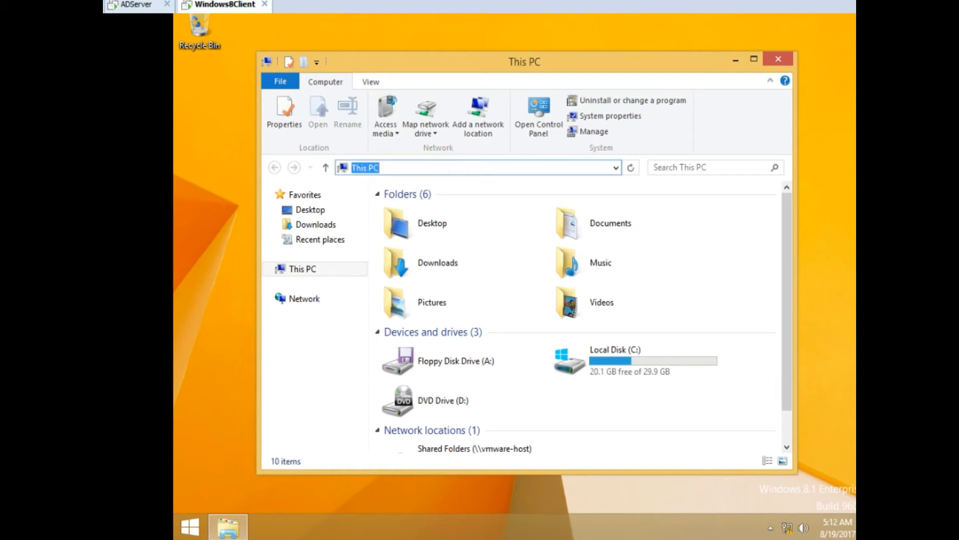
text(appwiz.cpl)
key(Return)
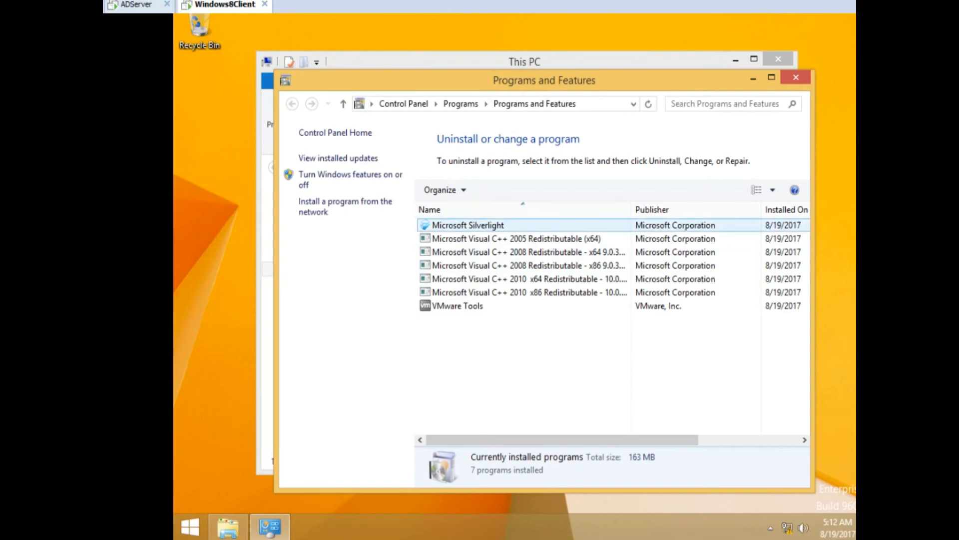
click(407, 103)
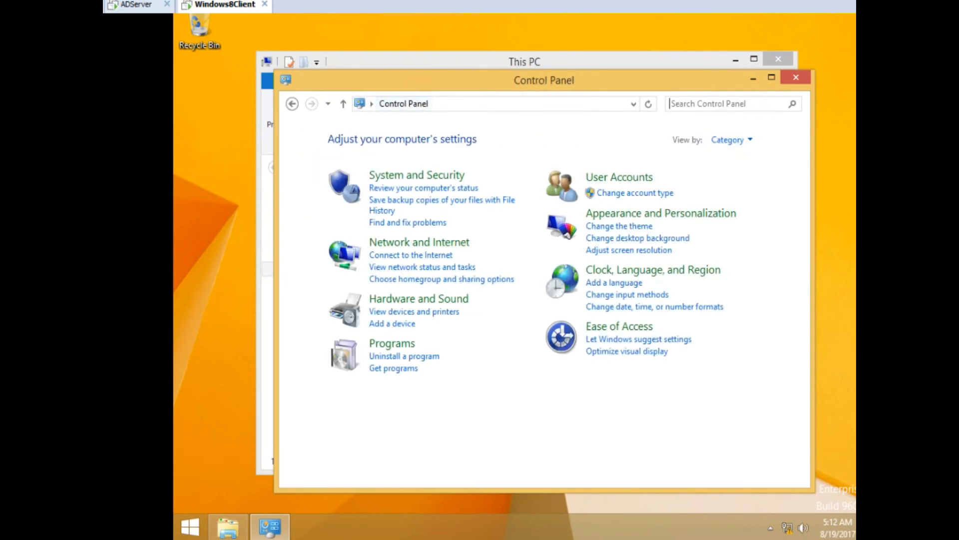
Search Control Panel for 'conf' and open the Configuration Manager client properties for site TS0.
click(707, 104)
text(confg)
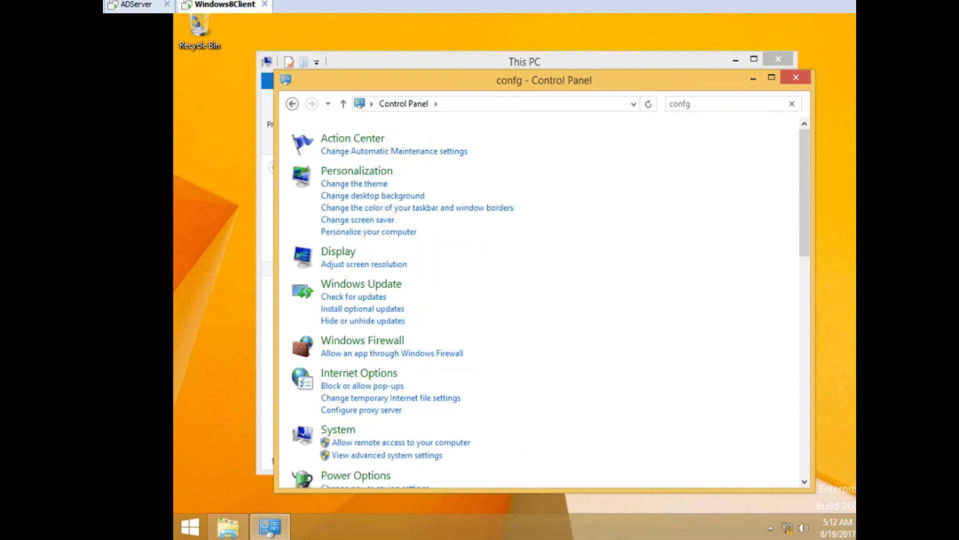
key(BackSpace)
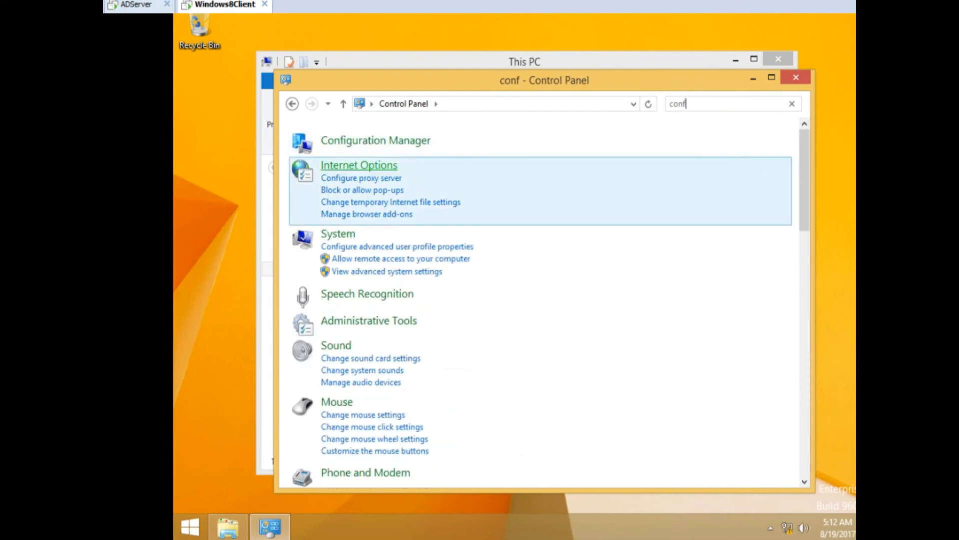
click(381, 142)
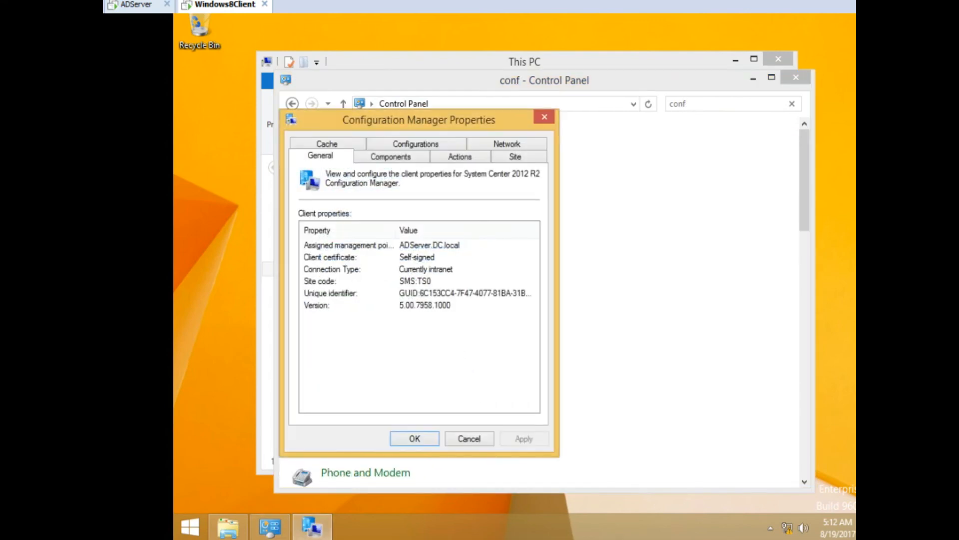
Review the client actions, such as Machine and User Policy Retrieval cycles, then close everything to the desktop.
click(459, 155)
click(357, 284)
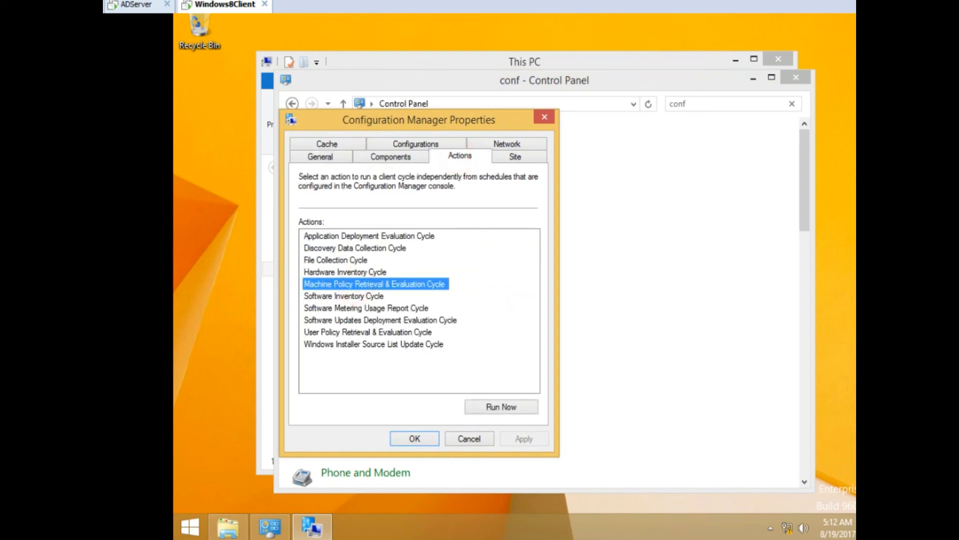
click(349, 332)
click(385, 284)
click(415, 438)
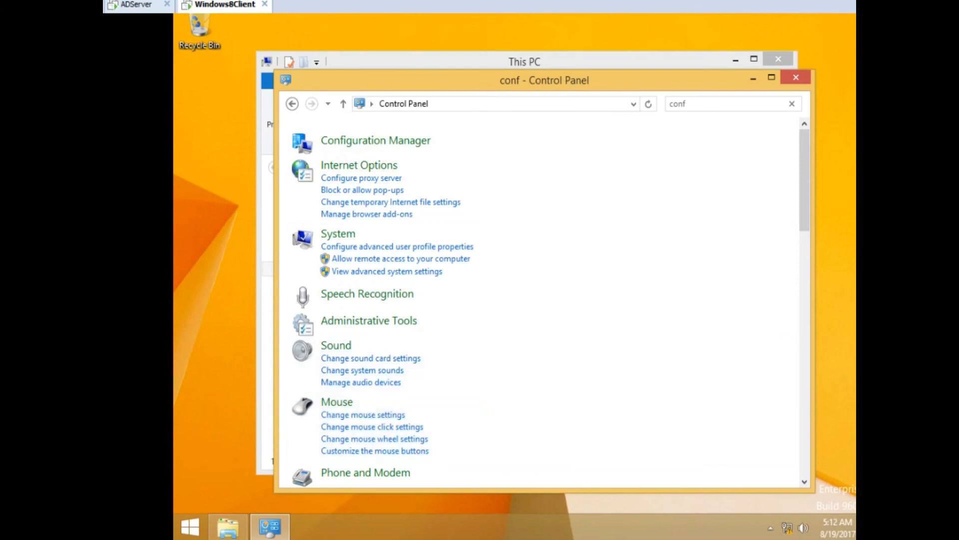
key(alt+F4)
key(alt+F4)
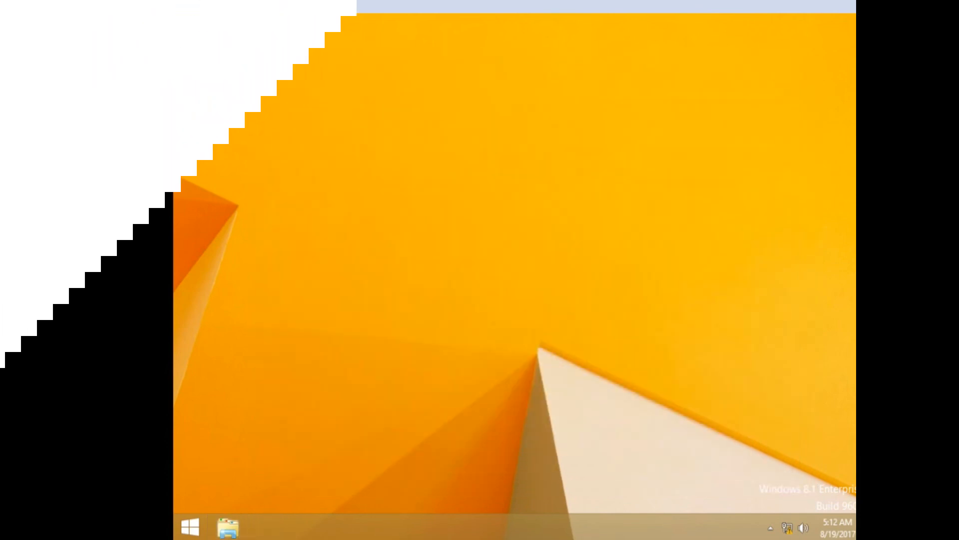